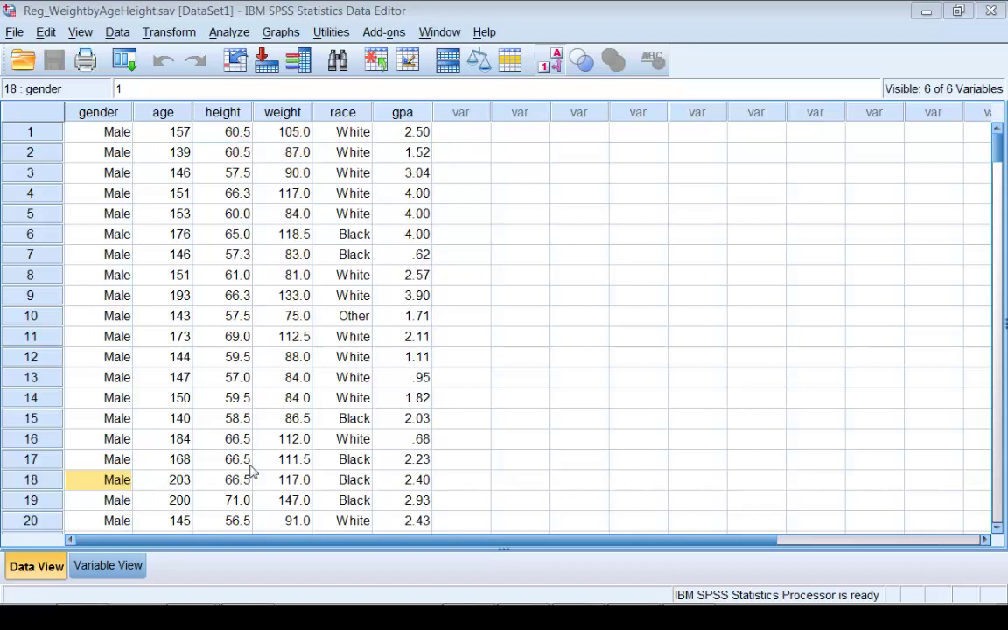
# Bring the Output1 viewer with the weight-by-height scatter plot to the front.
pyautogui.moveTo(200, 569)
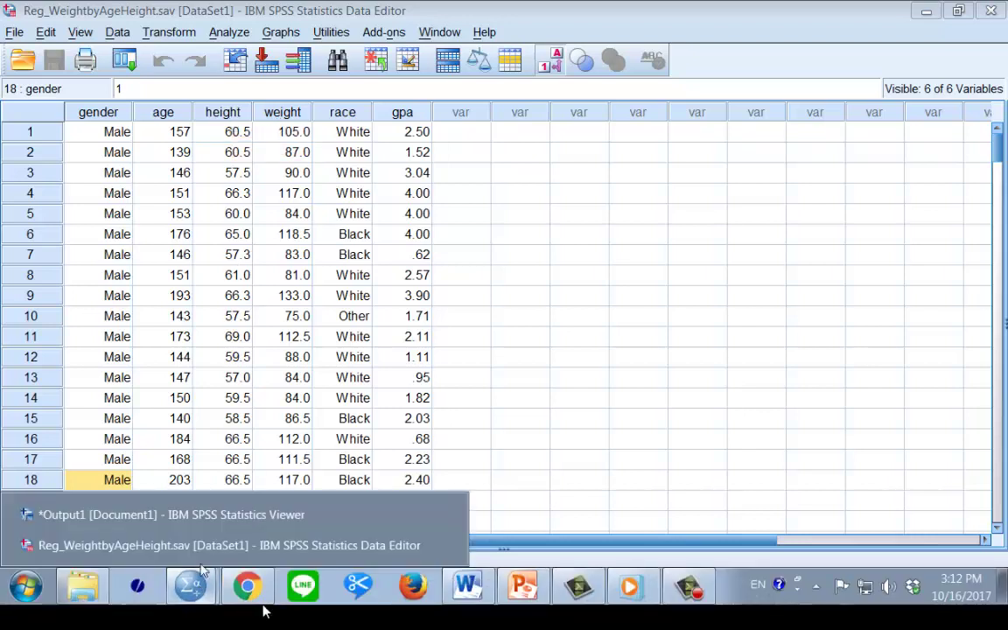
pyautogui.click(201, 515)
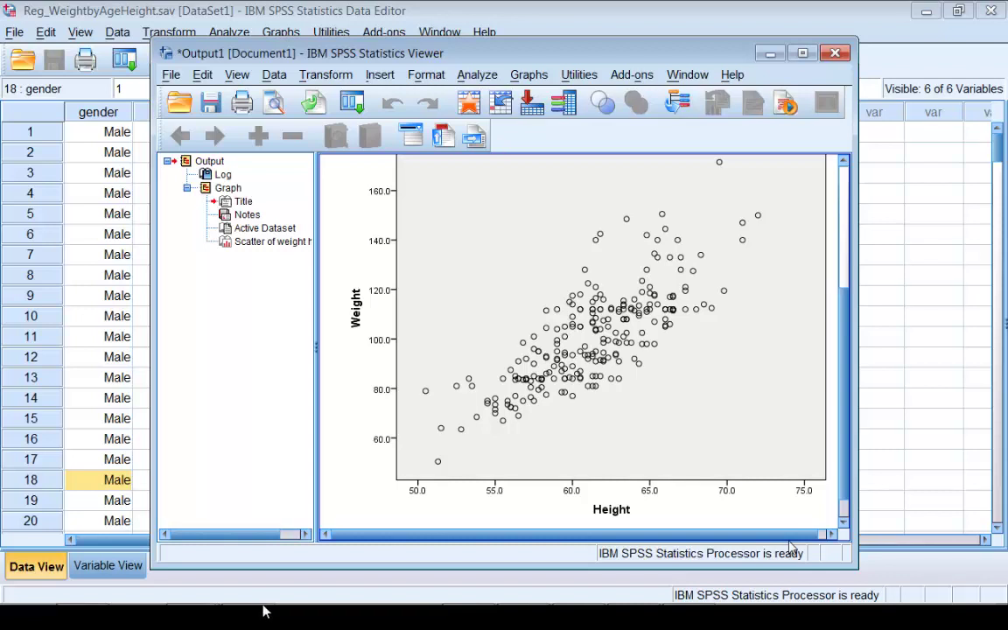
# Return to the Reg_WeightbyAgeHeight.sav data sheet in the Data Editor.
pyautogui.click(875, 459)
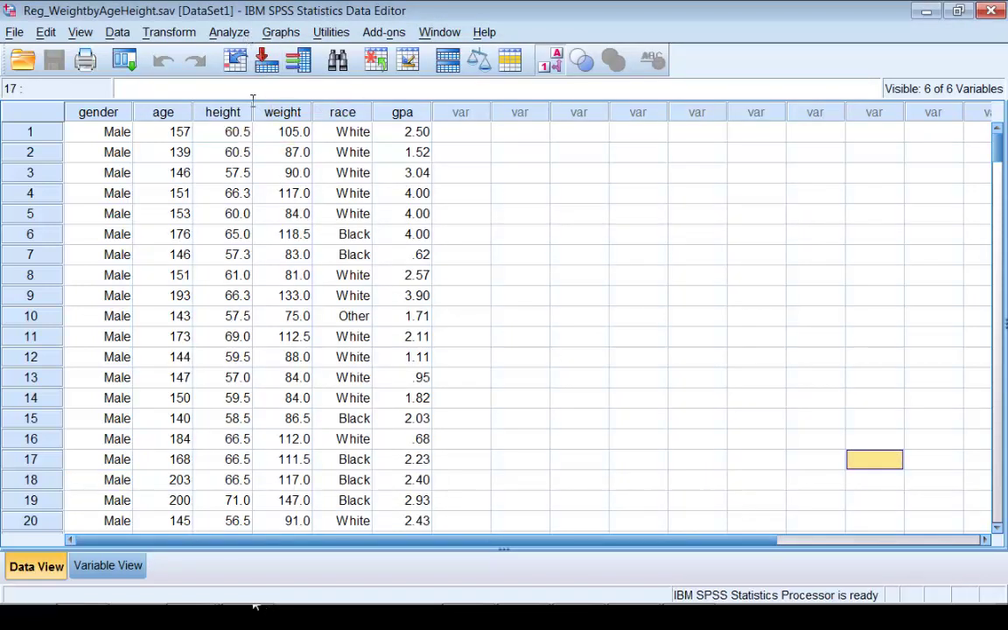
# Set up a Linear Regression with weight dependent and height independent, and open its Save options.
pyautogui.click(230, 34)
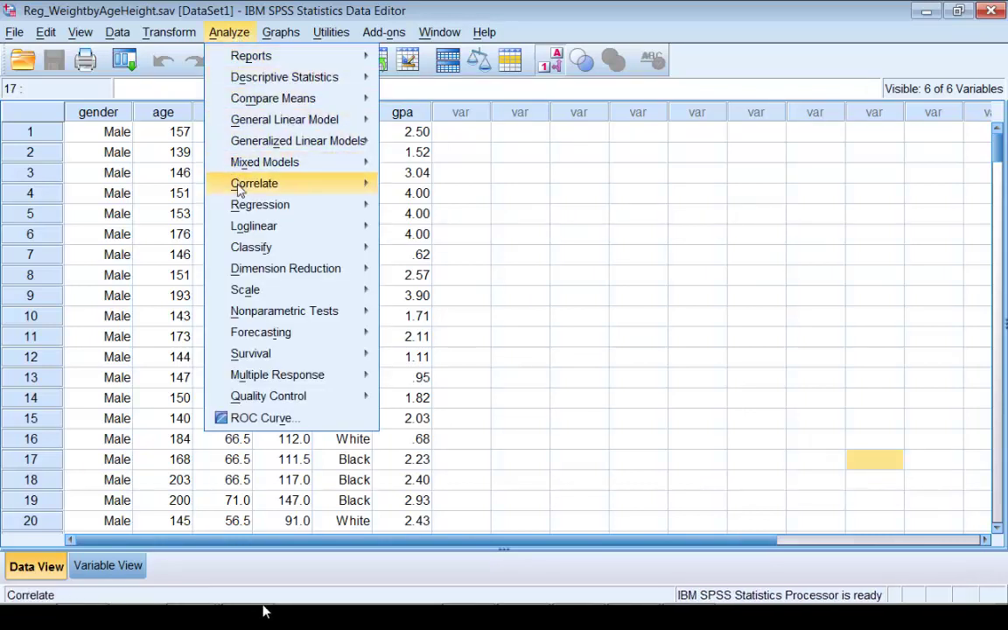
pyautogui.moveTo(239, 194)
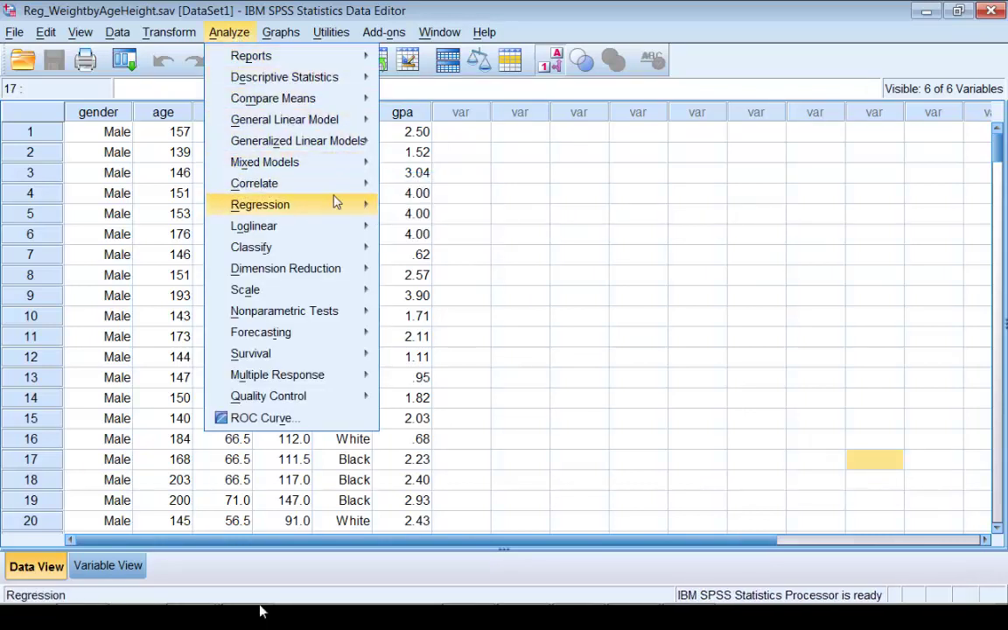
pyautogui.moveTo(351, 206)
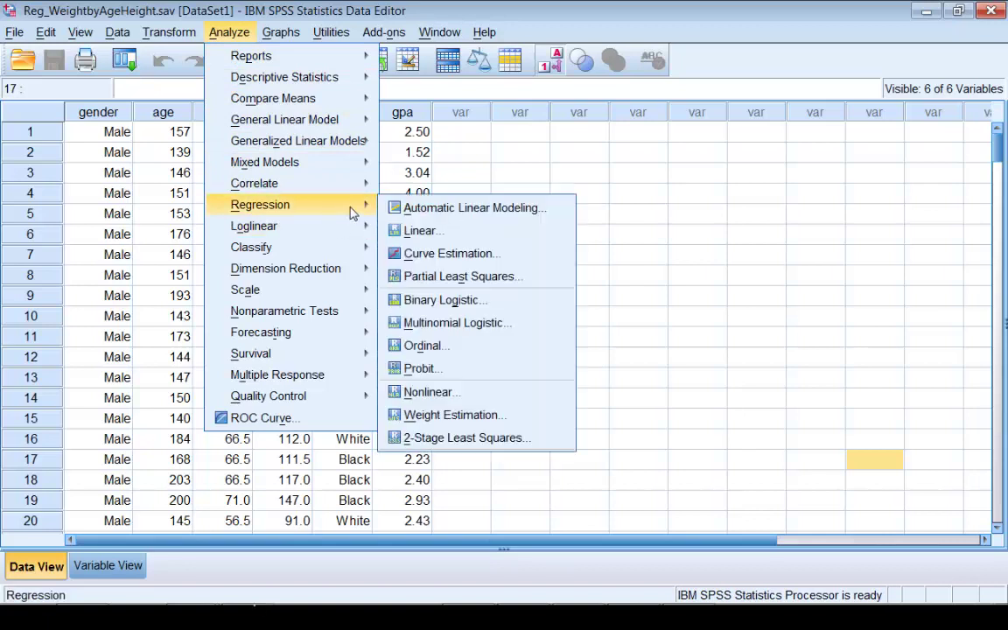
pyautogui.click(421, 232)
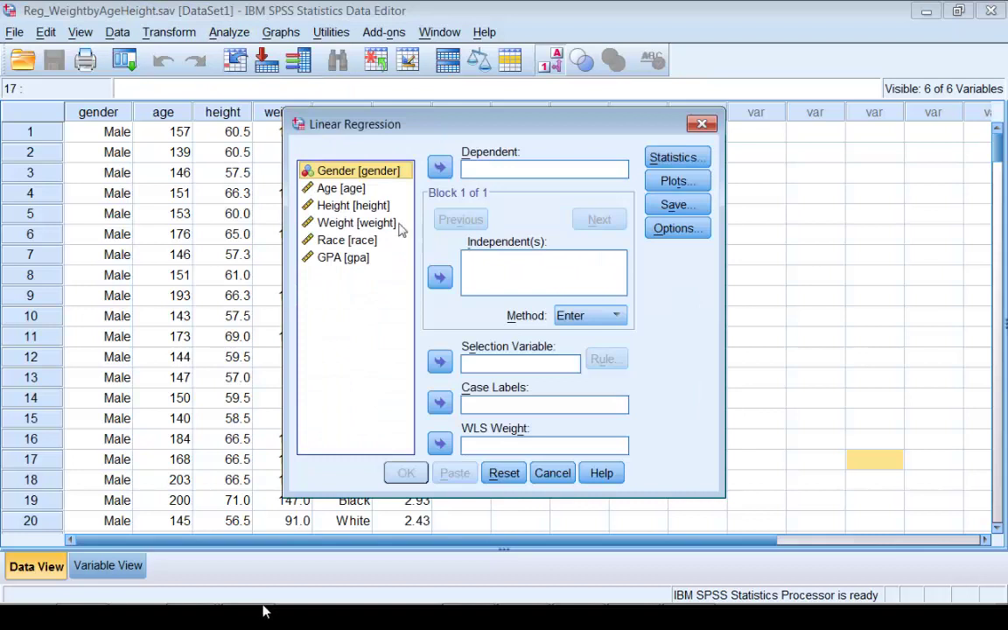
pyautogui.click(356, 223)
pyautogui.click(440, 167)
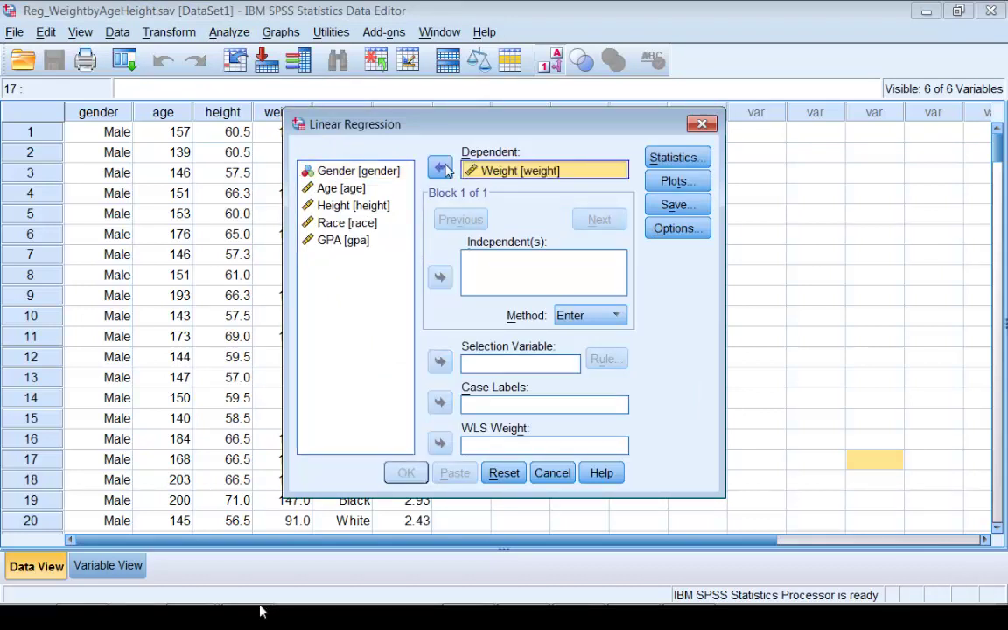
pyautogui.click(359, 205)
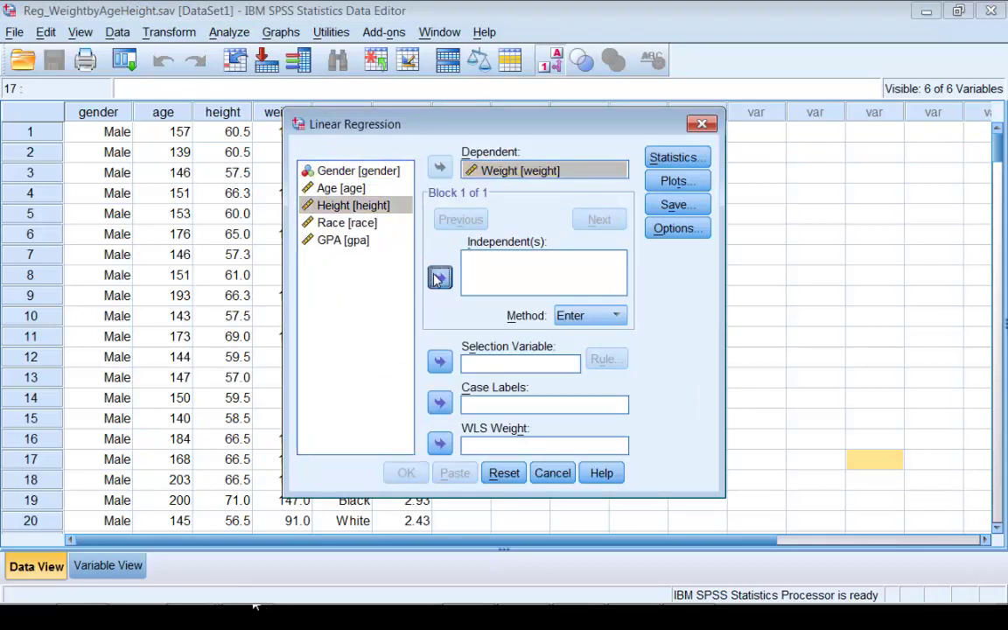
pyautogui.click(439, 277)
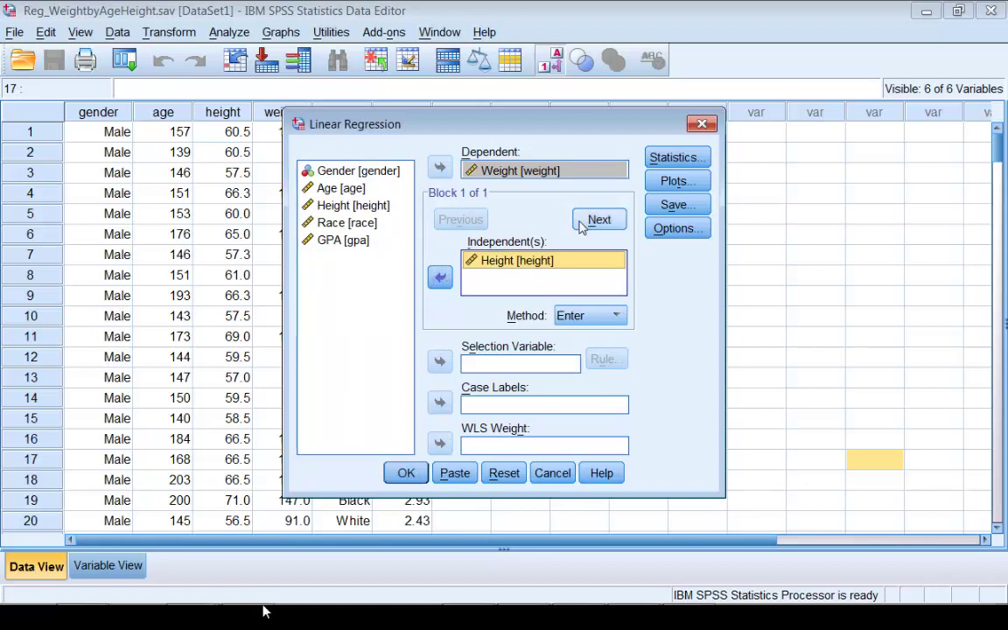
pyautogui.click(671, 207)
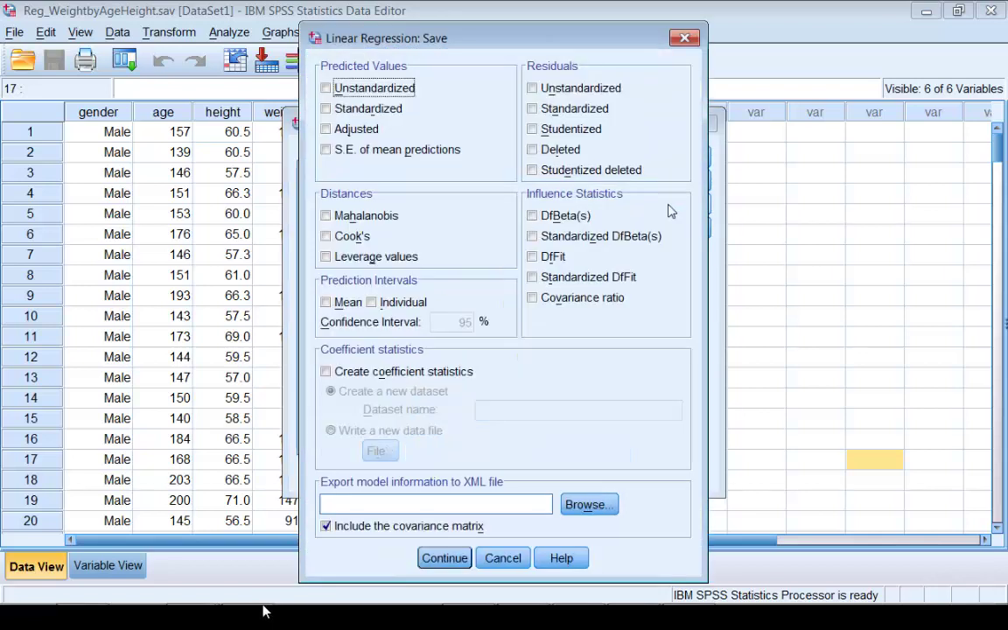
# Save unstandardized and standardized predictions and residuals, plus 95% mean and individual prediction intervals.
pyautogui.click(326, 89)
pyautogui.click(326, 108)
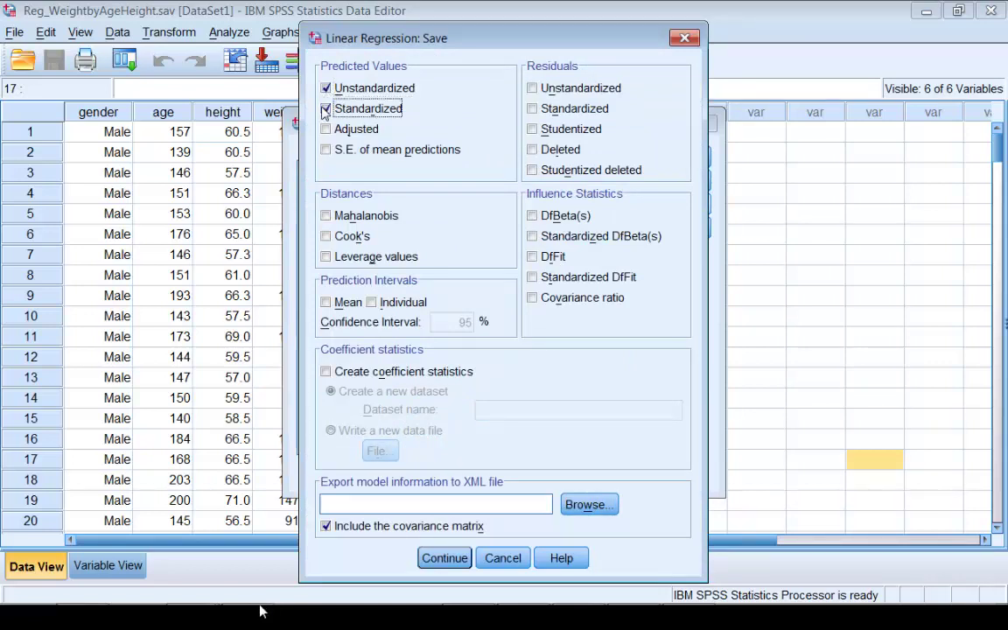
pyautogui.click(533, 89)
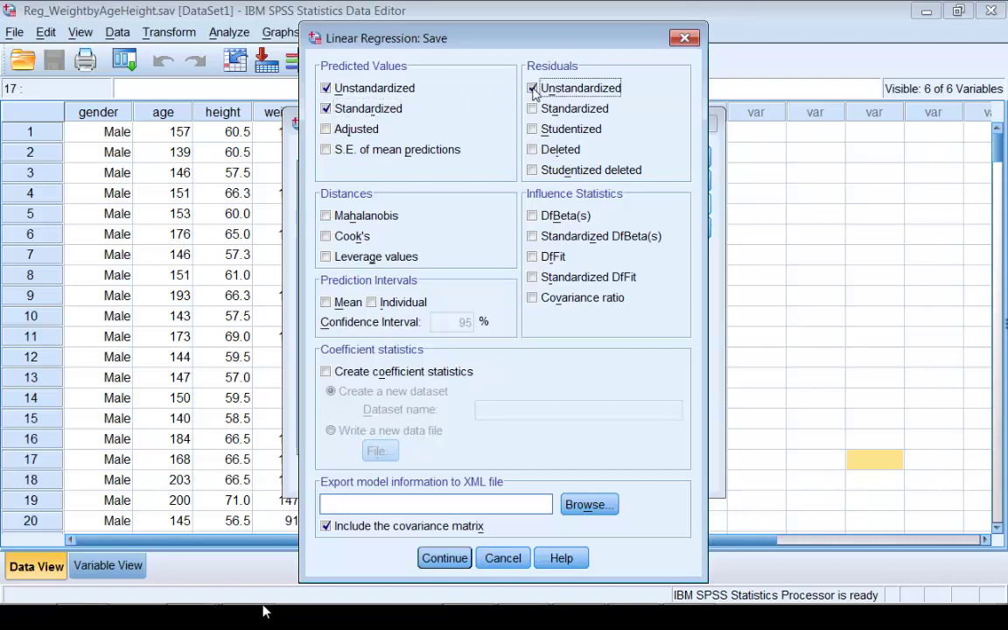
pyautogui.click(533, 111)
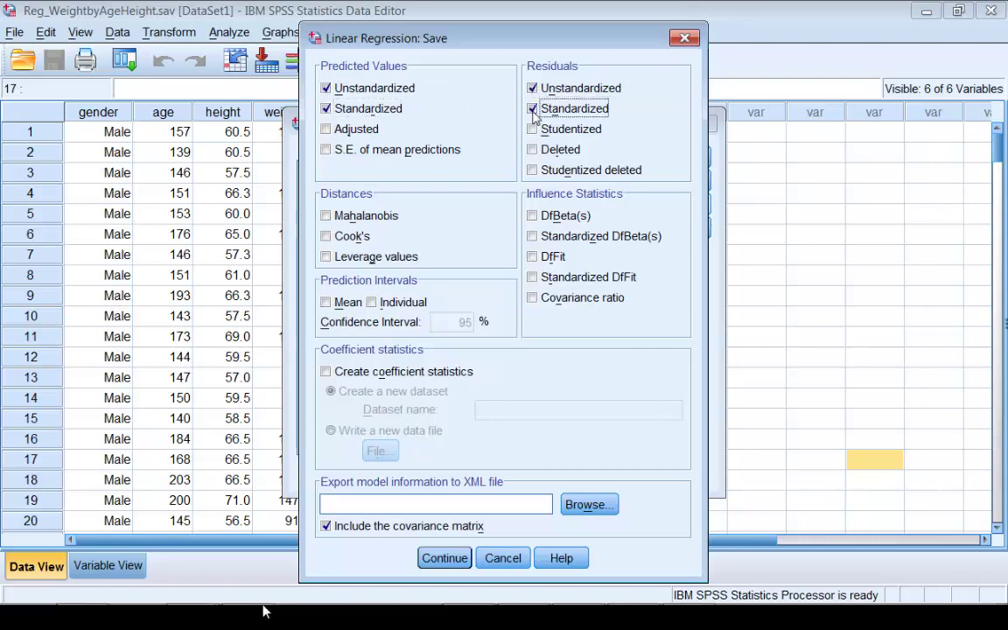
pyautogui.click(327, 304)
pyautogui.click(372, 303)
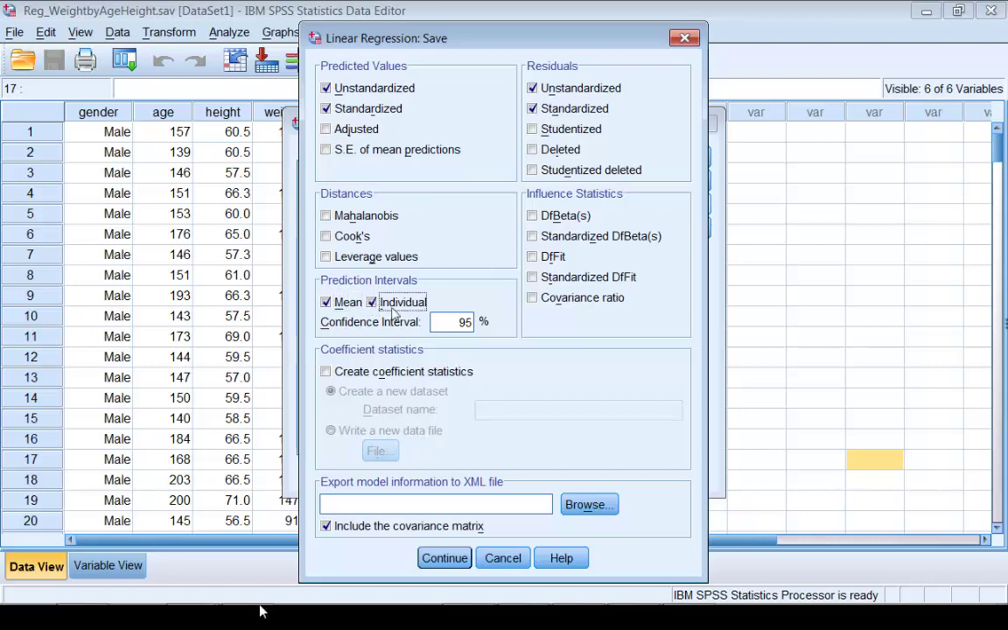
pyautogui.doubleClick(449, 326)
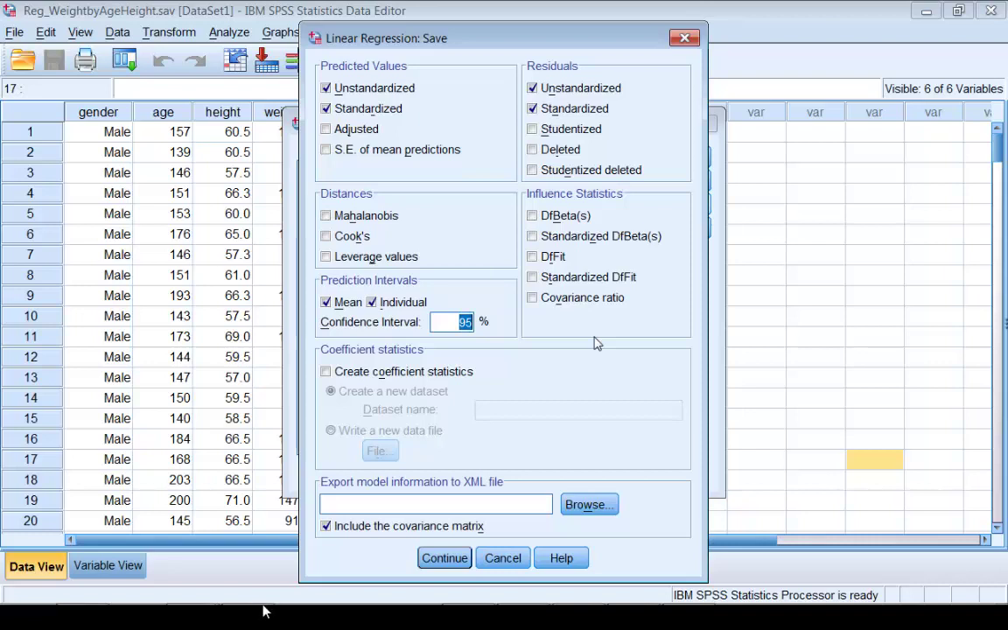
pyautogui.click(444, 557)
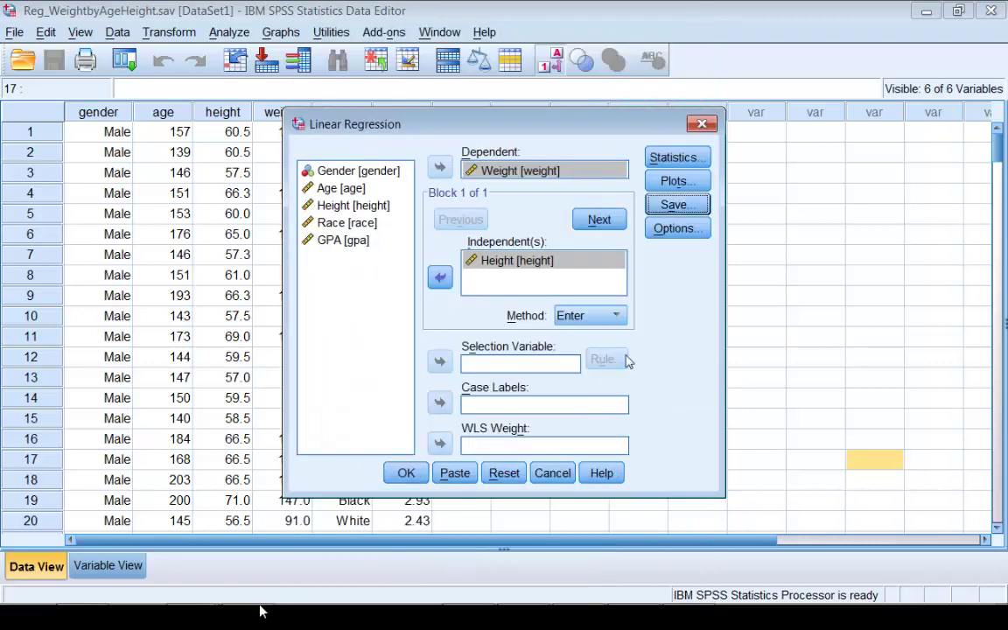
# Plot *ZRESID on Y against *ZPRED on X, and add a normal probability plot of residuals.
pyautogui.click(681, 184)
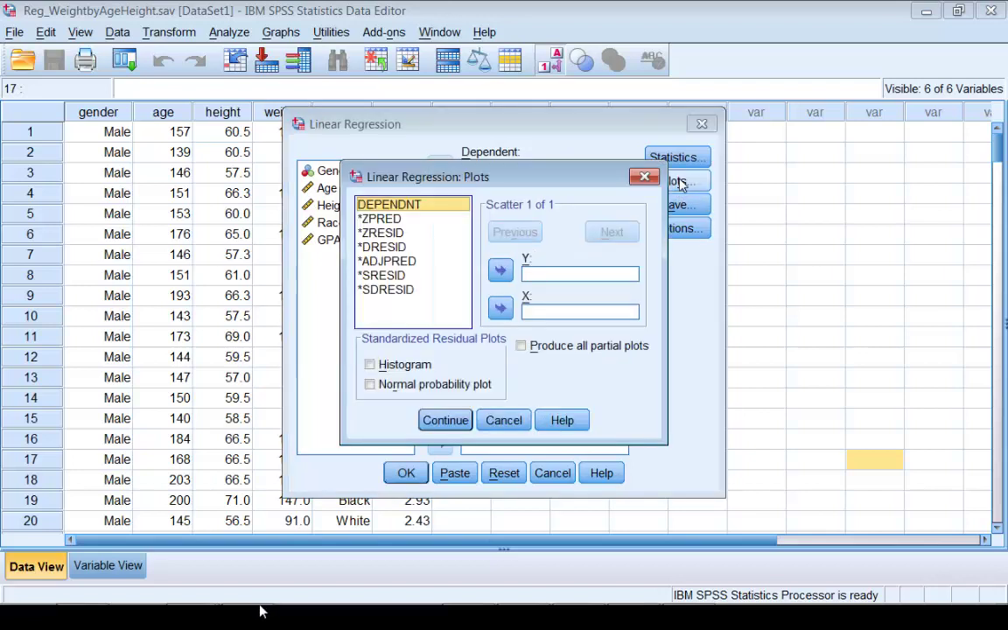
pyautogui.click(381, 234)
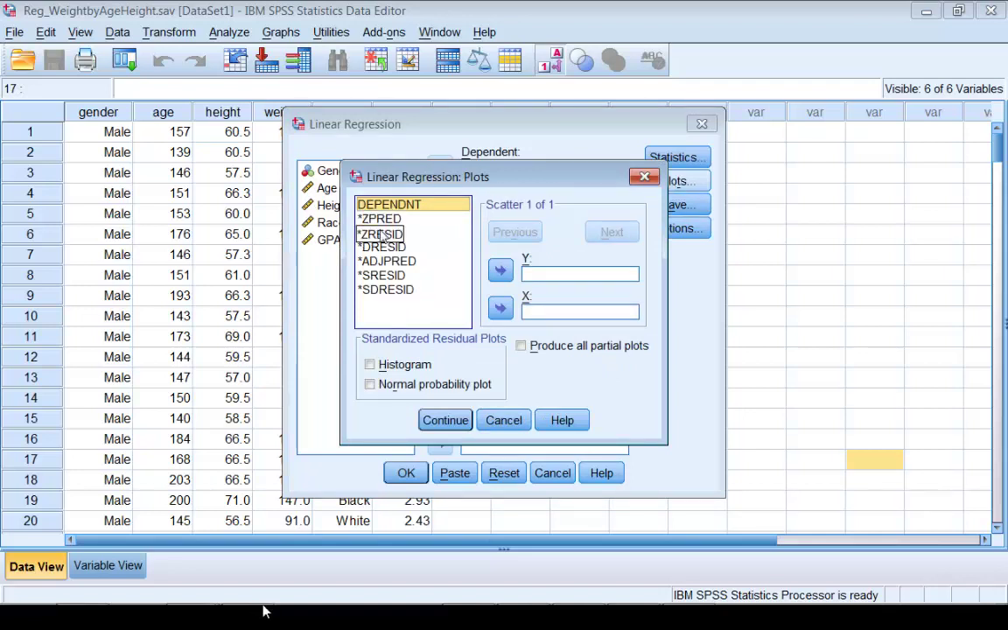
pyautogui.click(497, 274)
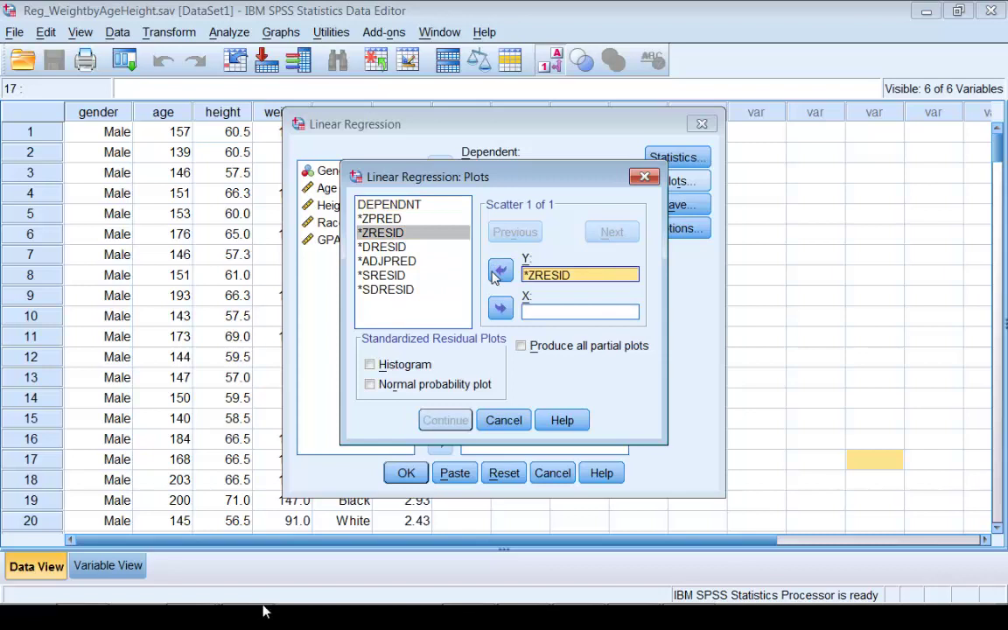
pyautogui.click(382, 219)
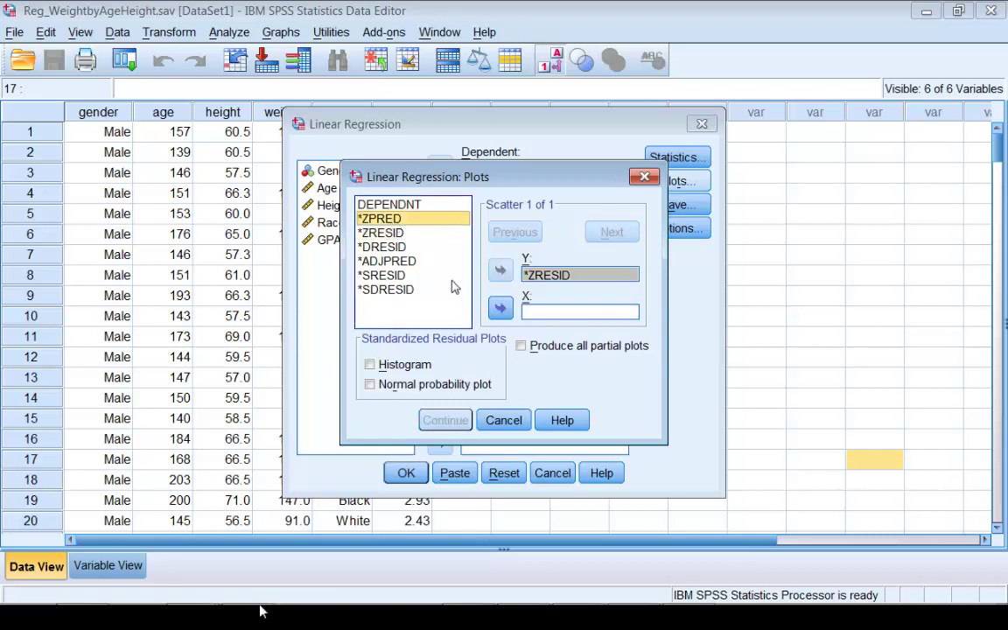
pyautogui.click(501, 311)
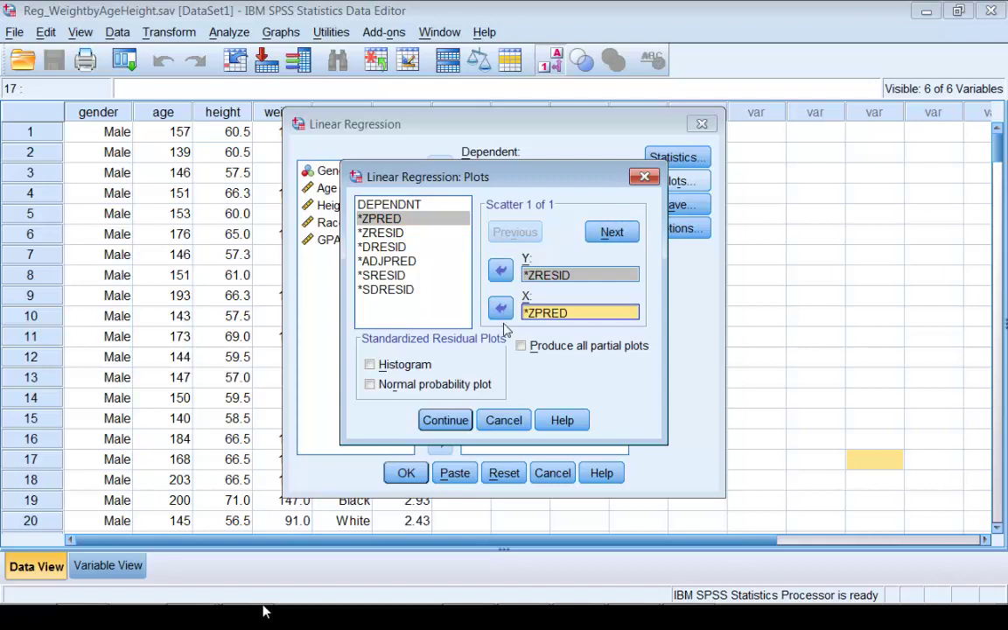
pyautogui.click(370, 385)
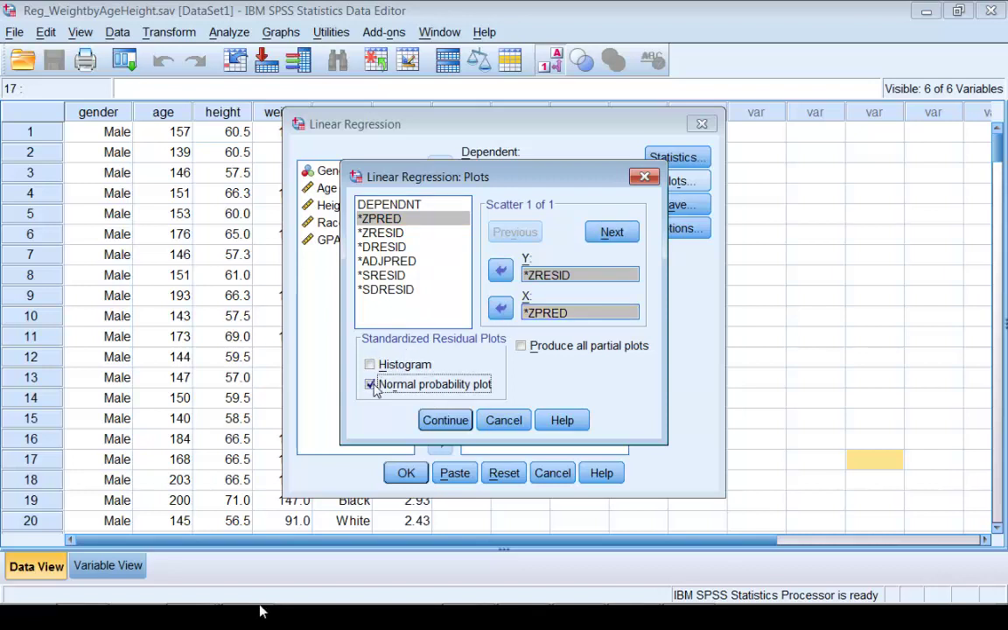
pyautogui.click(446, 421)
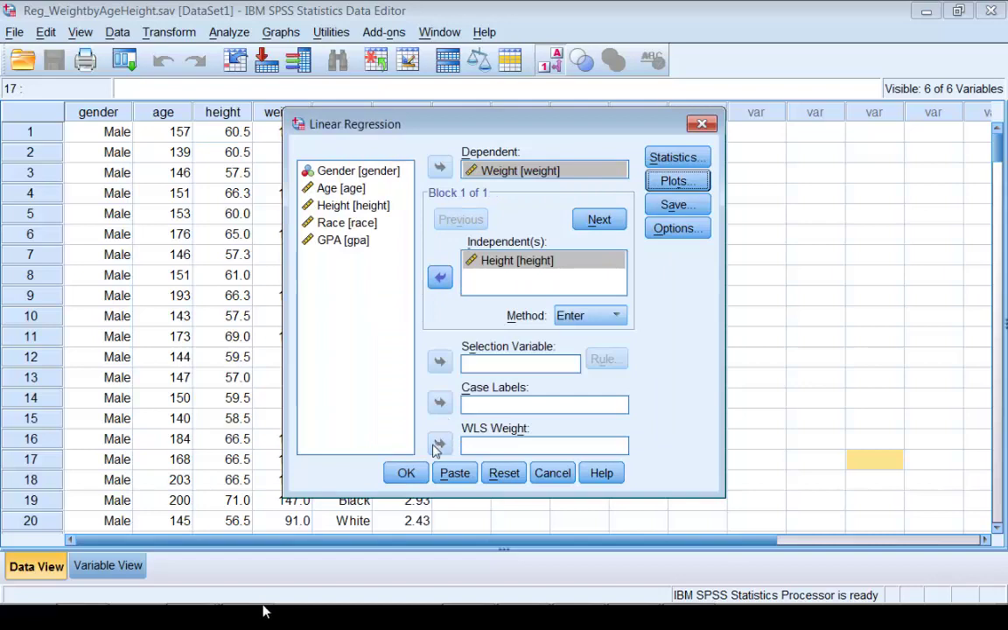
# Run the regression and view the Model Summary showing R = .777 and R Square = .603.
pyautogui.click(407, 472)
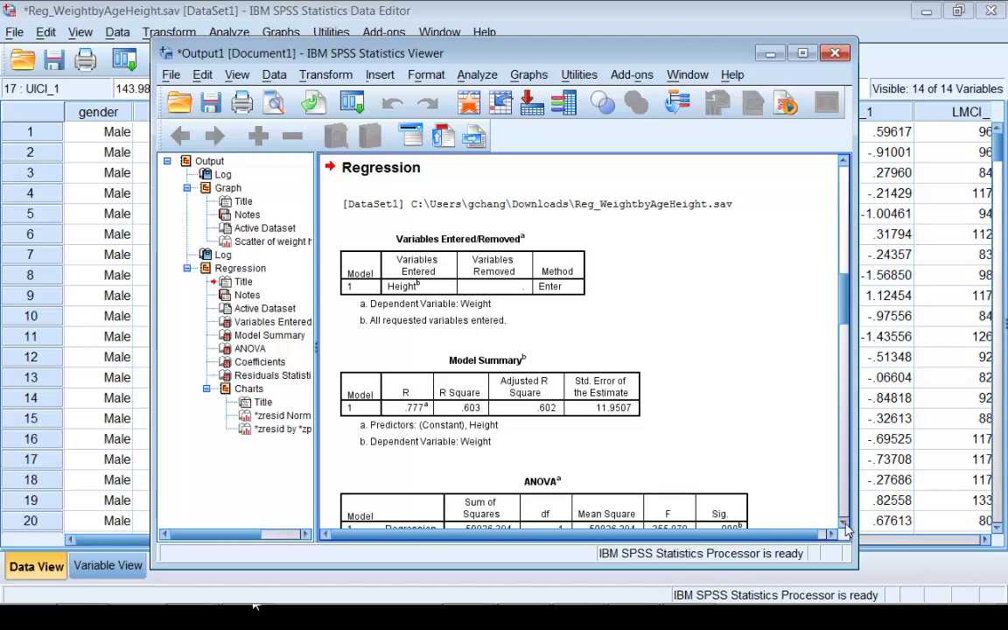
pyautogui.scroll(-5, 846, 529)
# Review the ANOVA table (F = 355.878) and Coefficients giving Weight = −128.328 + 3.739 × Height.
pyautogui.scroll(-2, 845, 529)
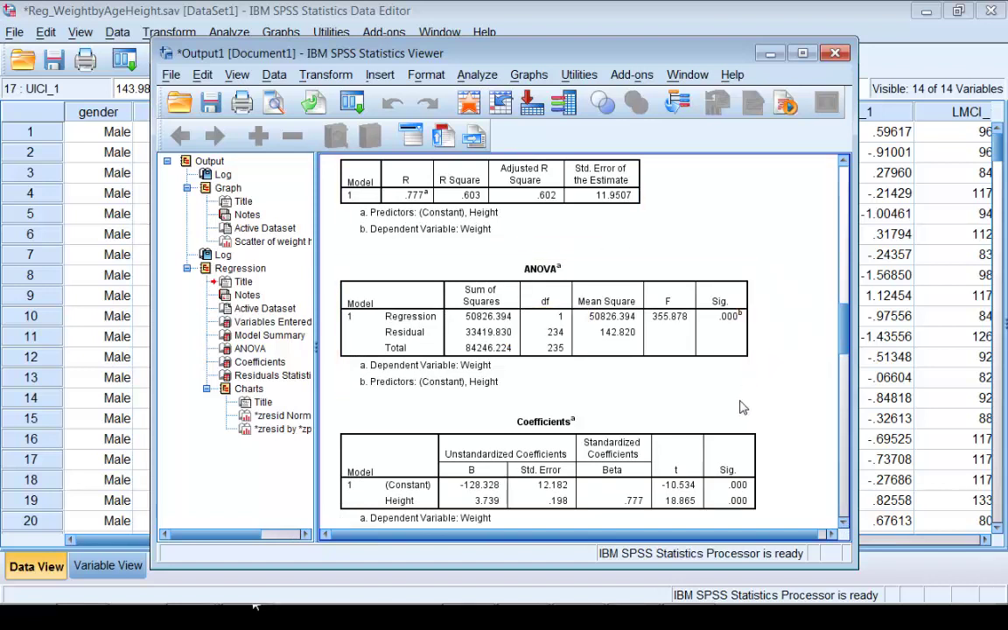
pyautogui.click(788, 340)
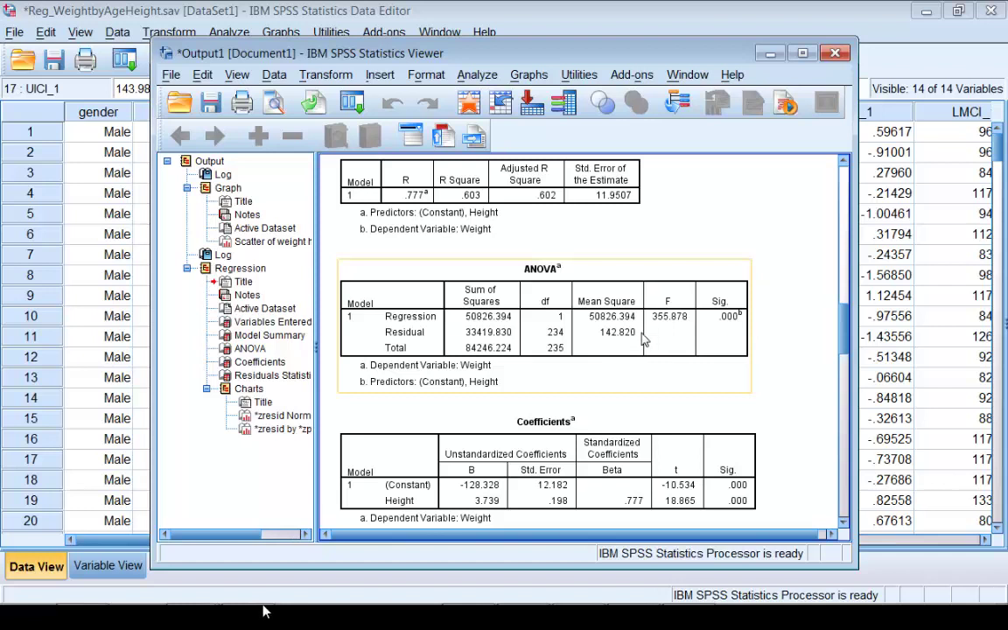
pyautogui.click(754, 423)
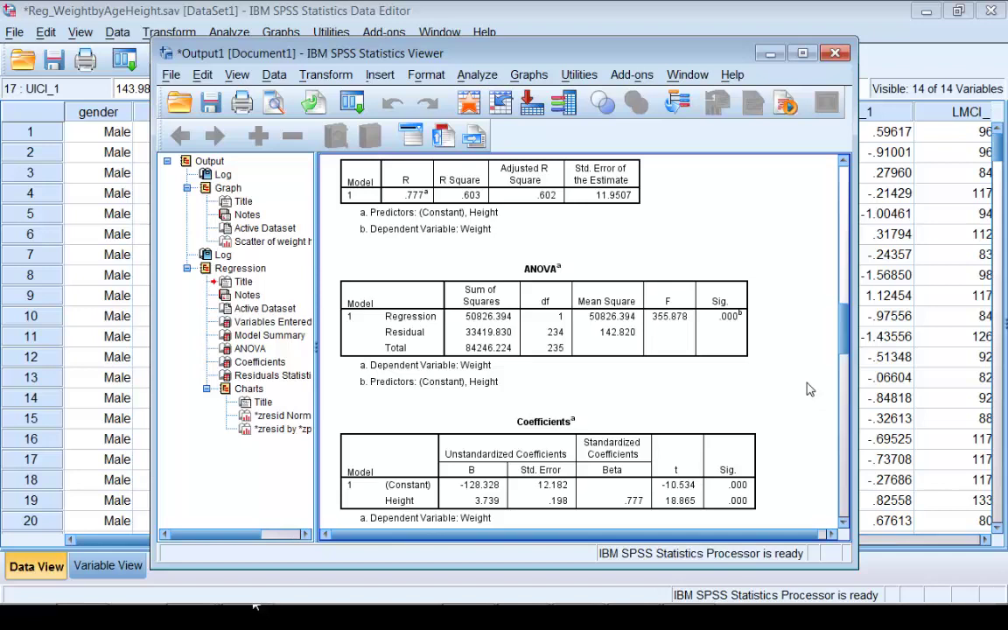
pyautogui.scroll(-3, 809, 390)
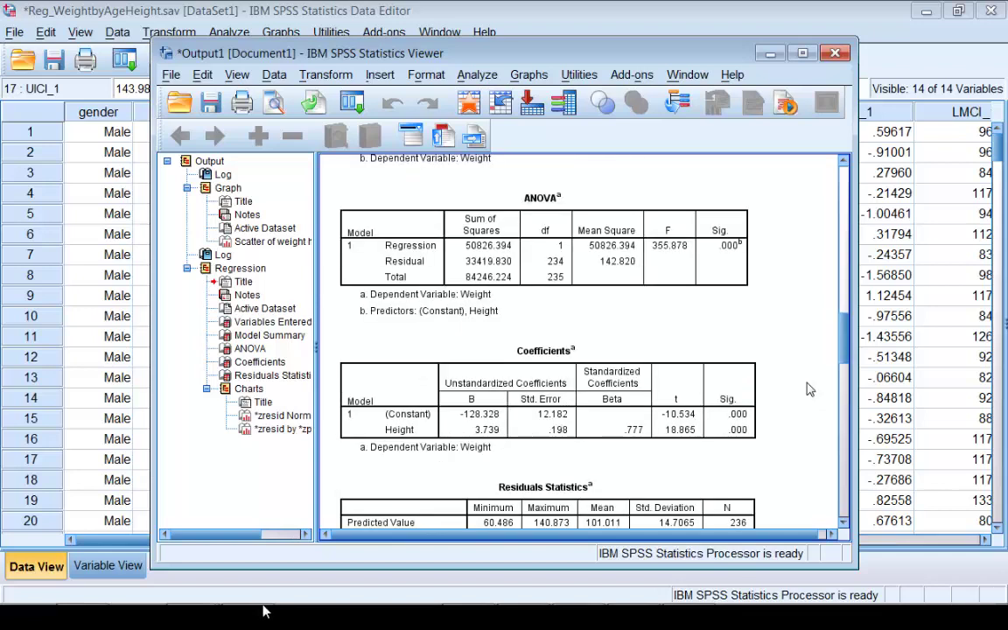
pyautogui.scroll(-3, 809, 389)
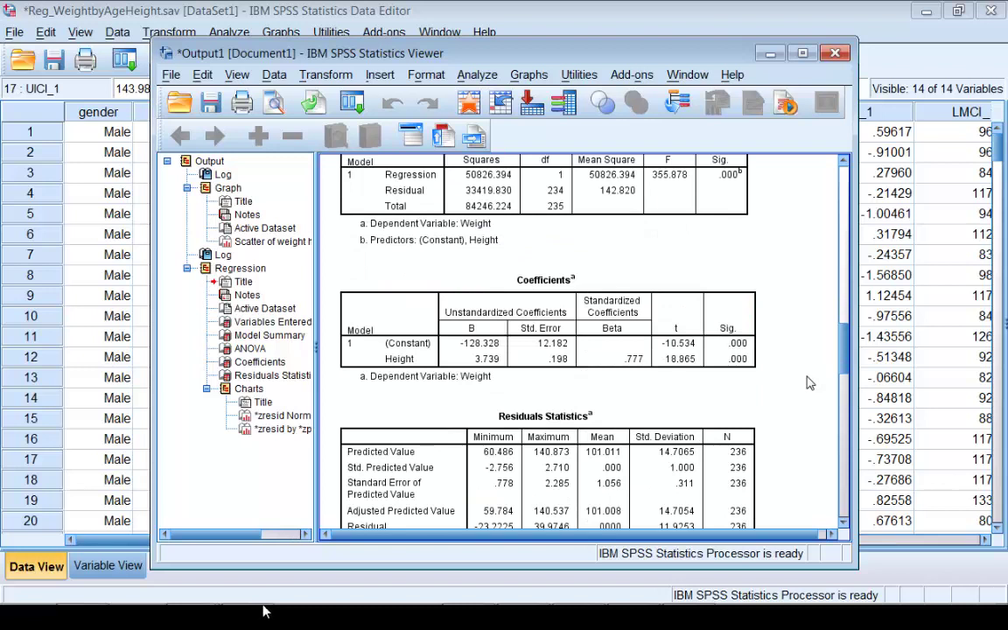
pyautogui.click(511, 331)
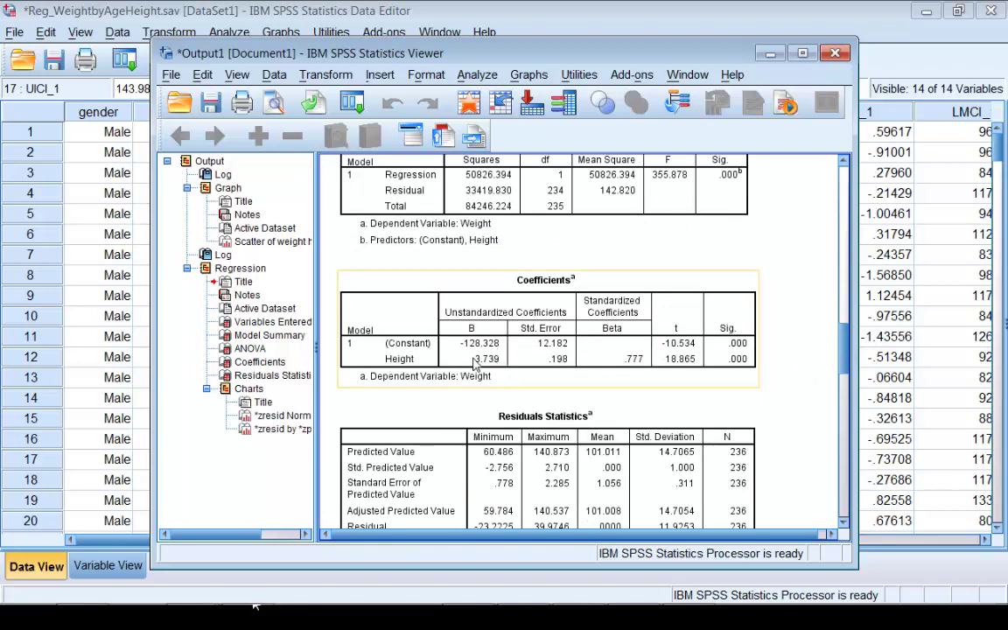
pyautogui.click(768, 362)
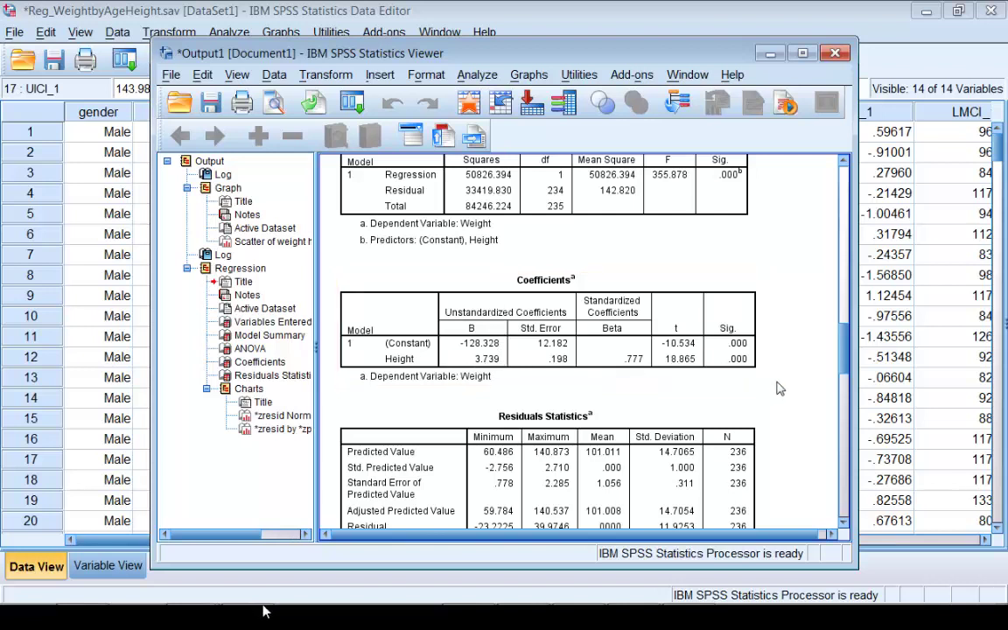
pyautogui.click(682, 324)
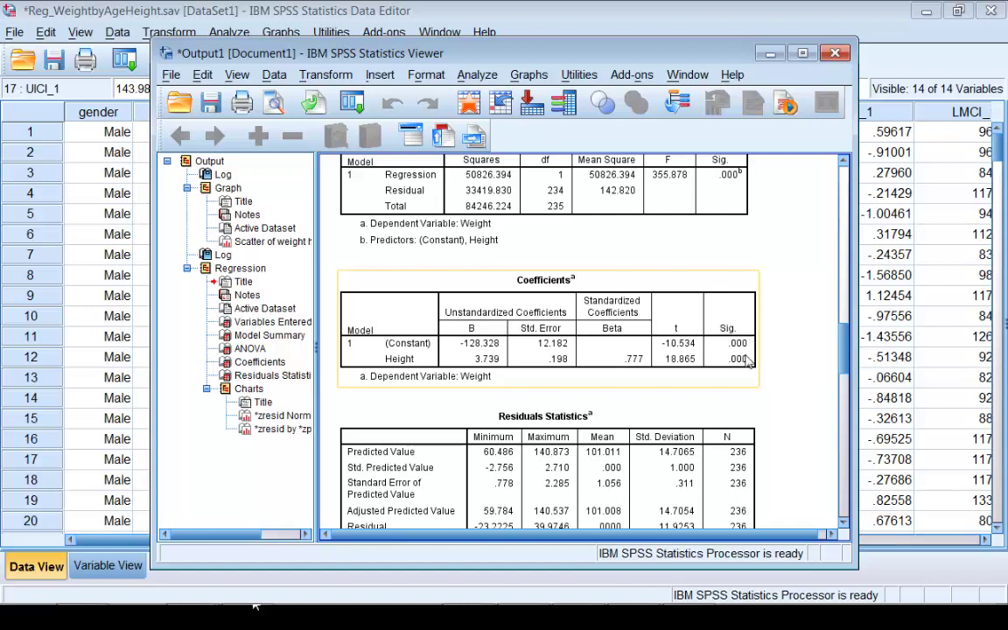
pyautogui.click(786, 402)
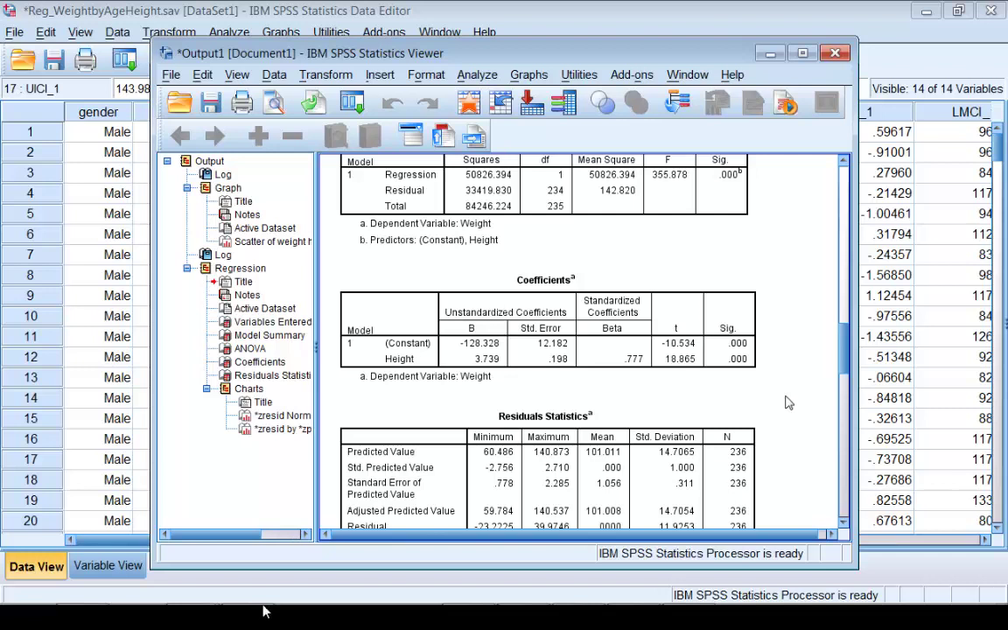
pyautogui.click(676, 302)
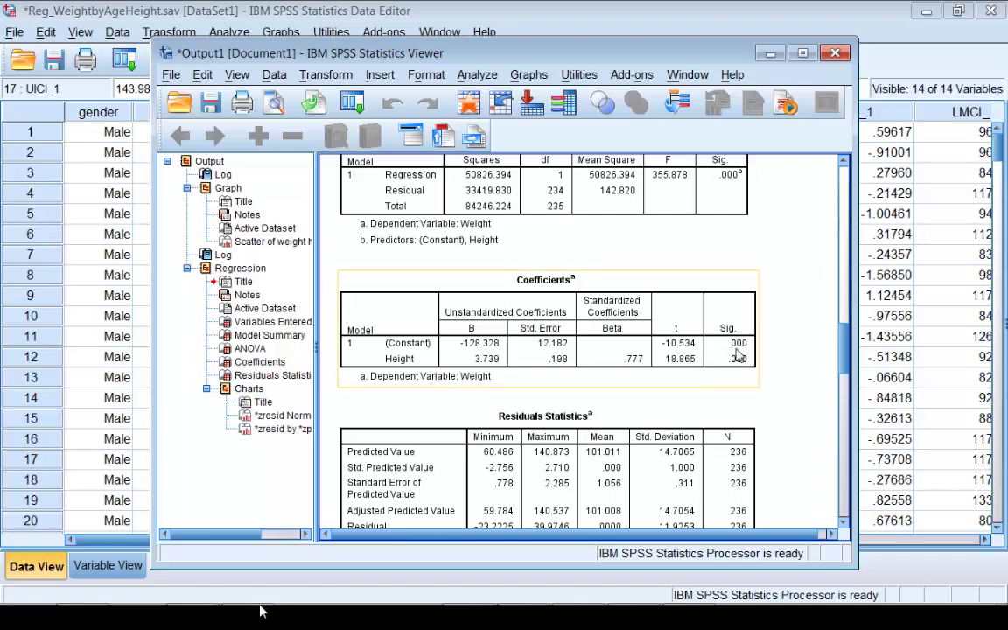
pyautogui.click(779, 376)
pyautogui.click(702, 343)
pyautogui.click(765, 377)
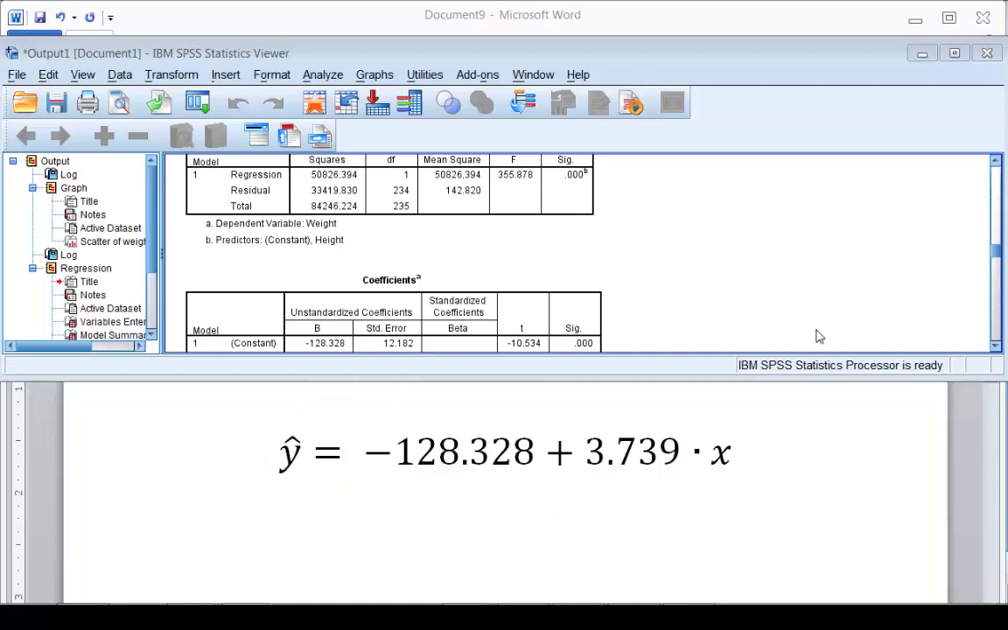
# Match the Word equation ŷ = −128.328 + 3.739·x to the Coefficients table, then return to the data sheet.
pyautogui.moveTo(996, 252); pyautogui.dragTo(996, 260)
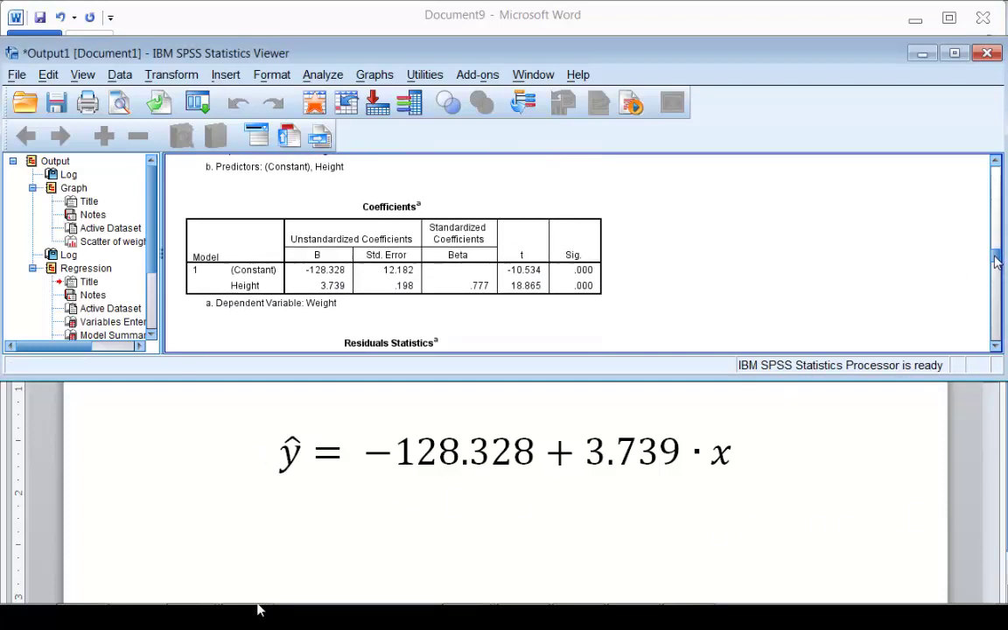
pyautogui.click(310, 289)
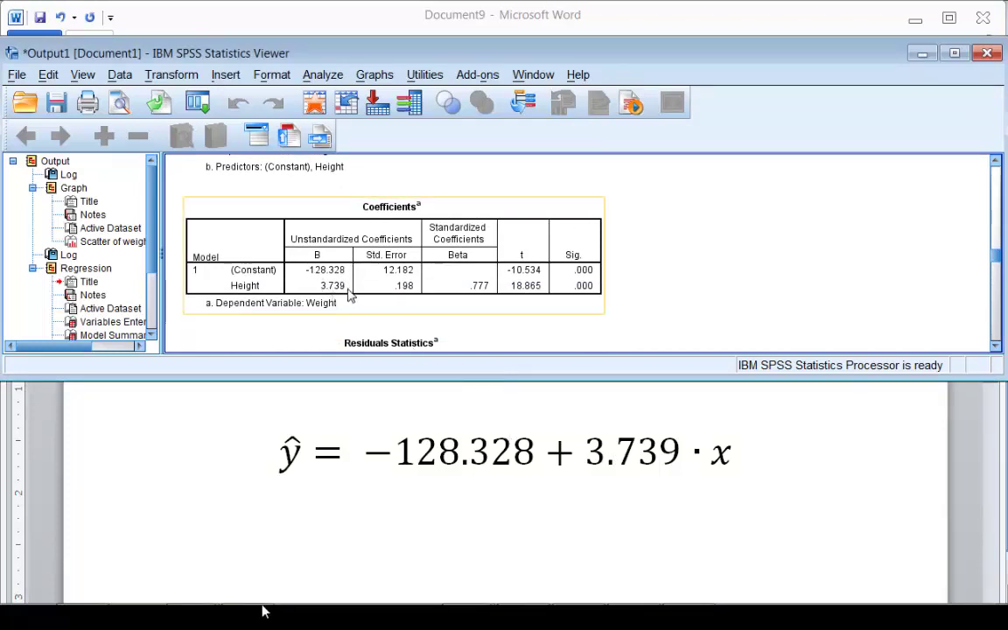
pyautogui.click(262, 611)
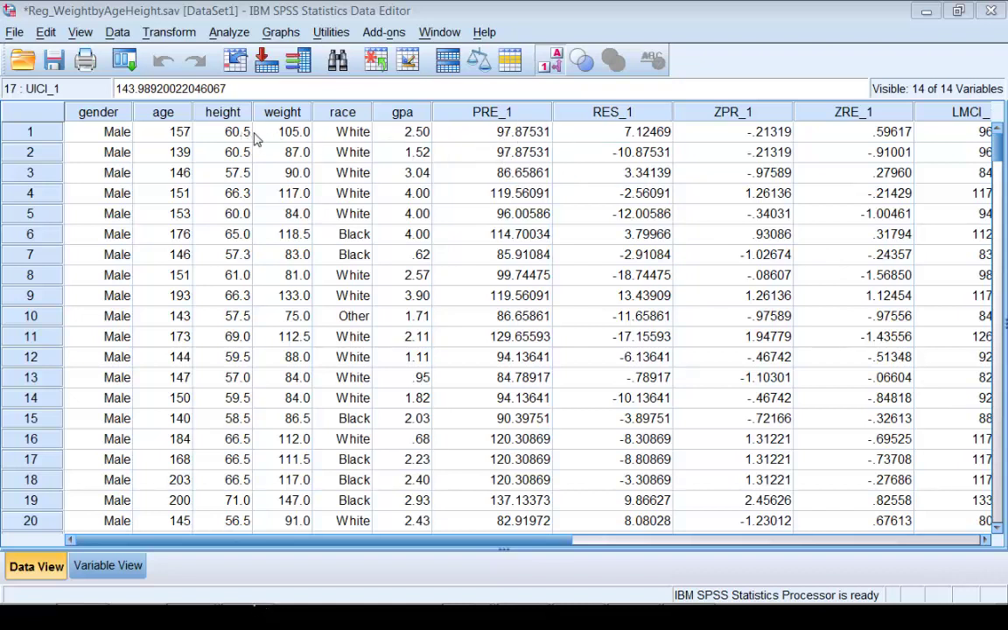
pyautogui.click(227, 140)
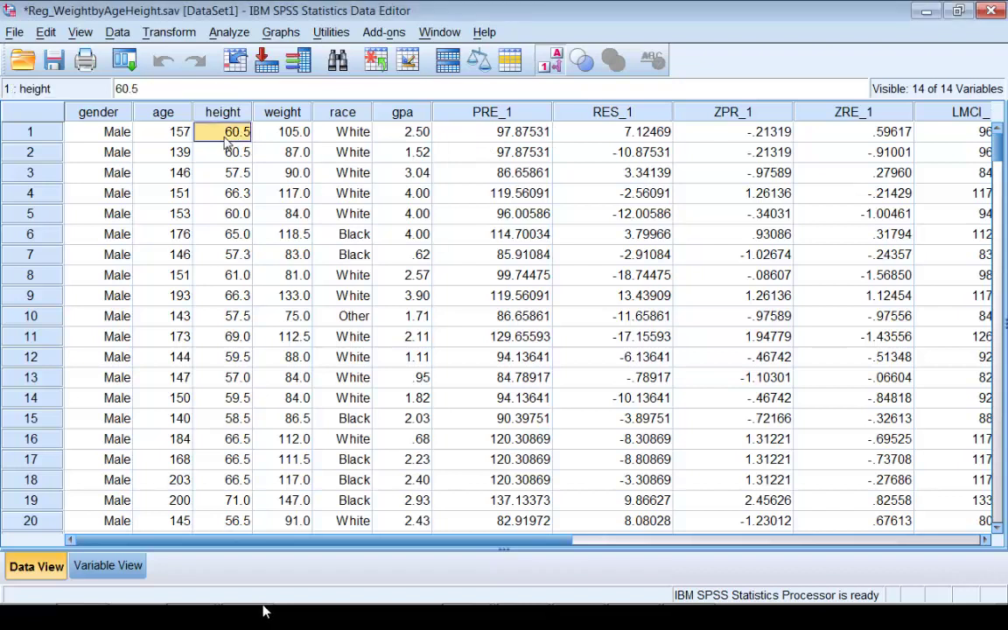
pyautogui.click(499, 134)
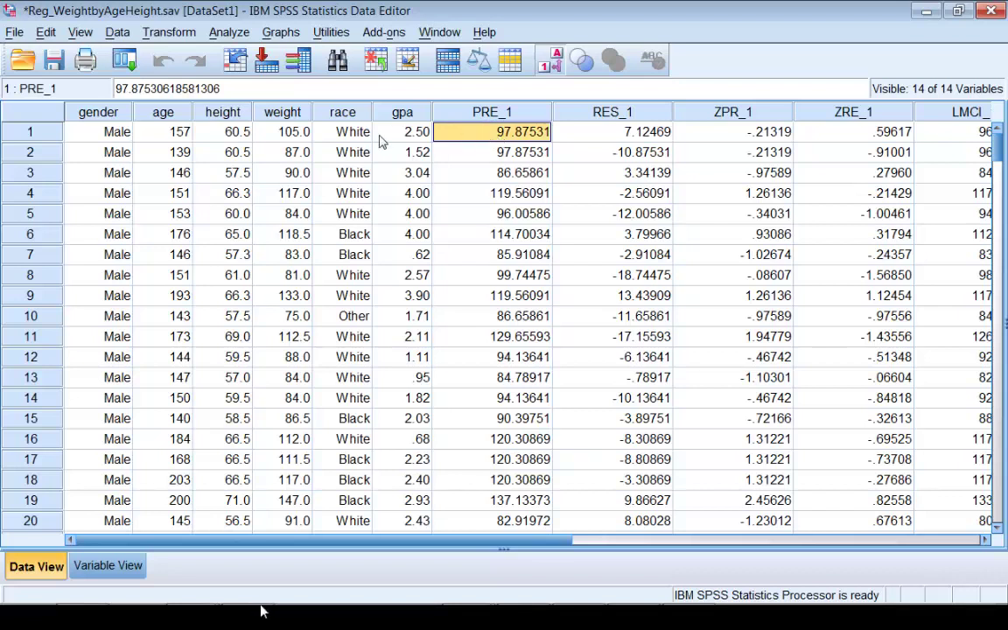
pyautogui.click(265, 132)
pyautogui.click(437, 131)
pyautogui.click(289, 133)
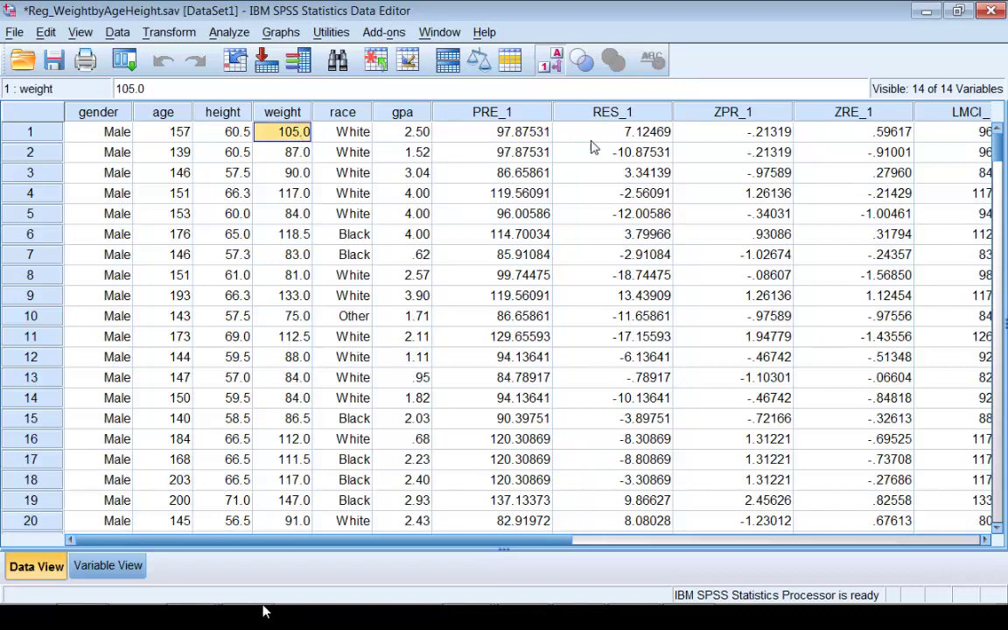
pyautogui.click(627, 140)
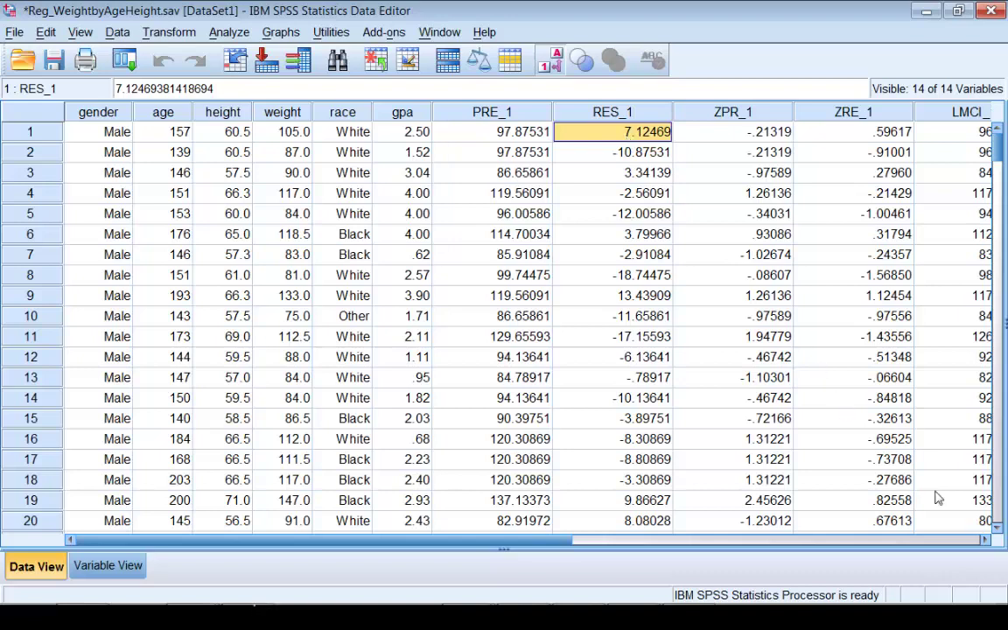
# Scroll right to bring the saved LMCI_1, UMCI_1, LICI_1 and UICI_1 columns into view.
pyautogui.click(985, 541)
pyautogui.click(986, 541)
pyautogui.click(986, 541)
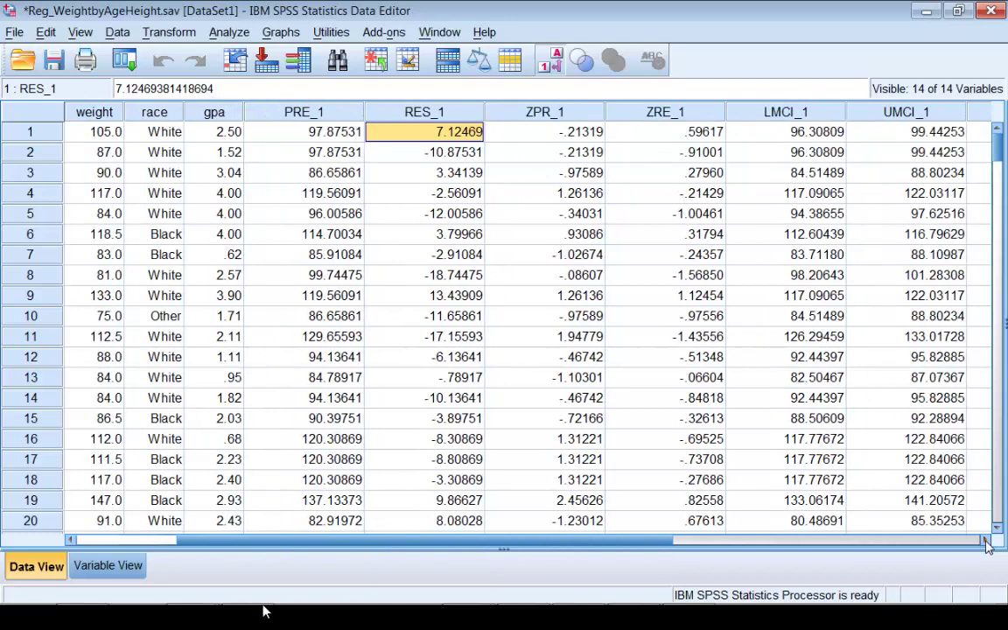
pyautogui.click(986, 541)
pyautogui.click(985, 541)
pyautogui.click(986, 541)
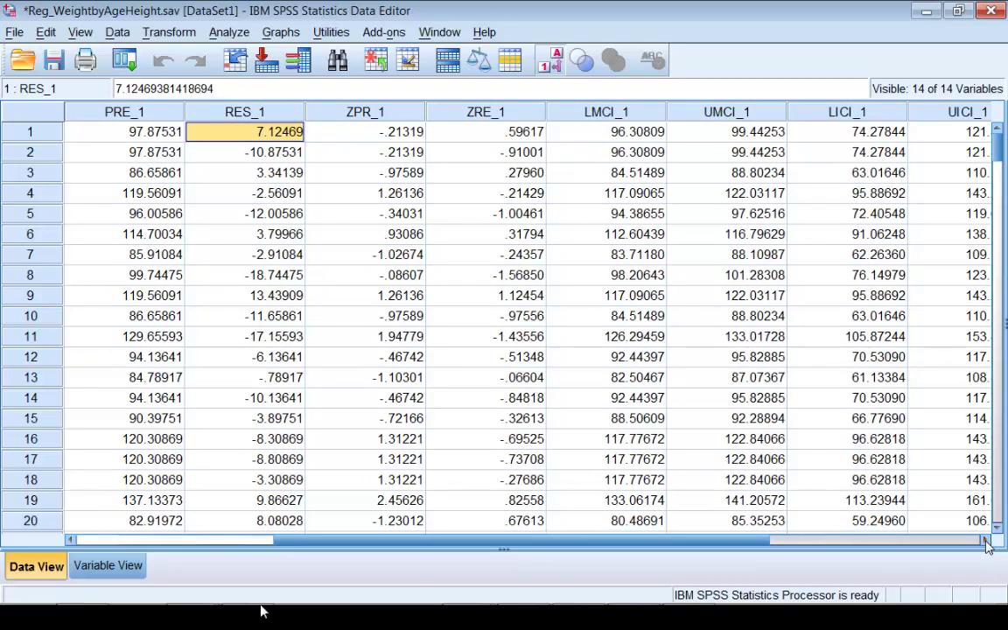
pyautogui.click(986, 541)
# Highlight case 1's four interval bounds LMCI_1 to UICI_1, then scroll down to row 236.
pyautogui.click(515, 133)
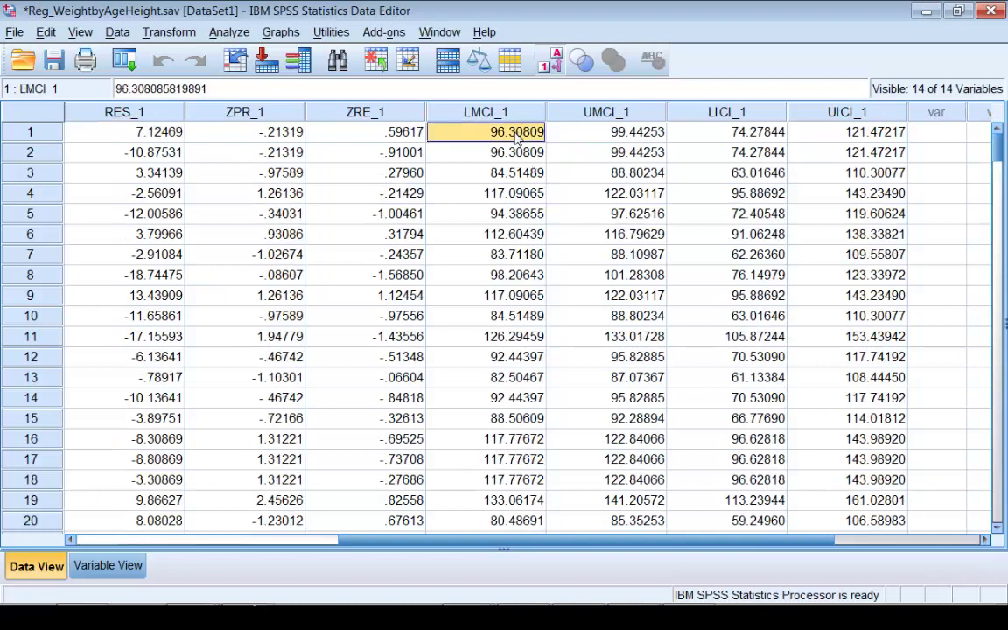
pyautogui.moveTo(517, 136); pyautogui.dragTo(586, 133)
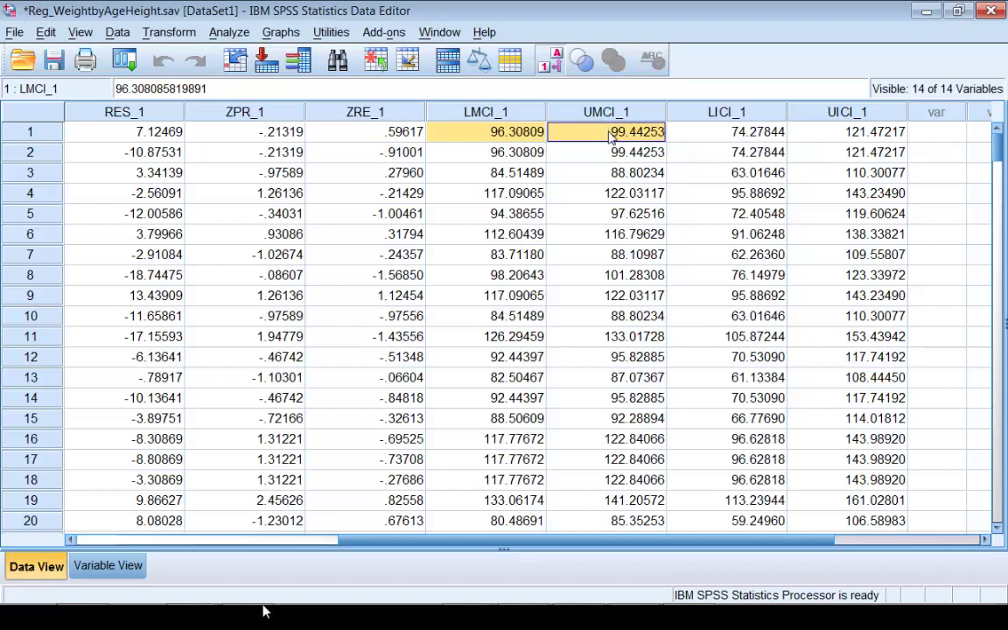
pyautogui.click(732, 137)
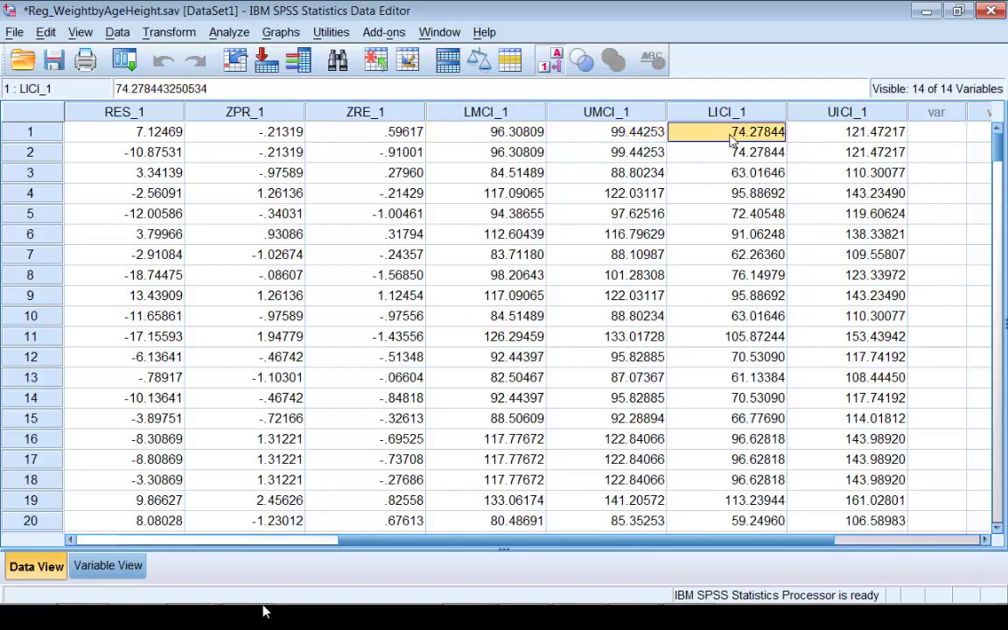
pyautogui.hotkey('shift', 'Right')
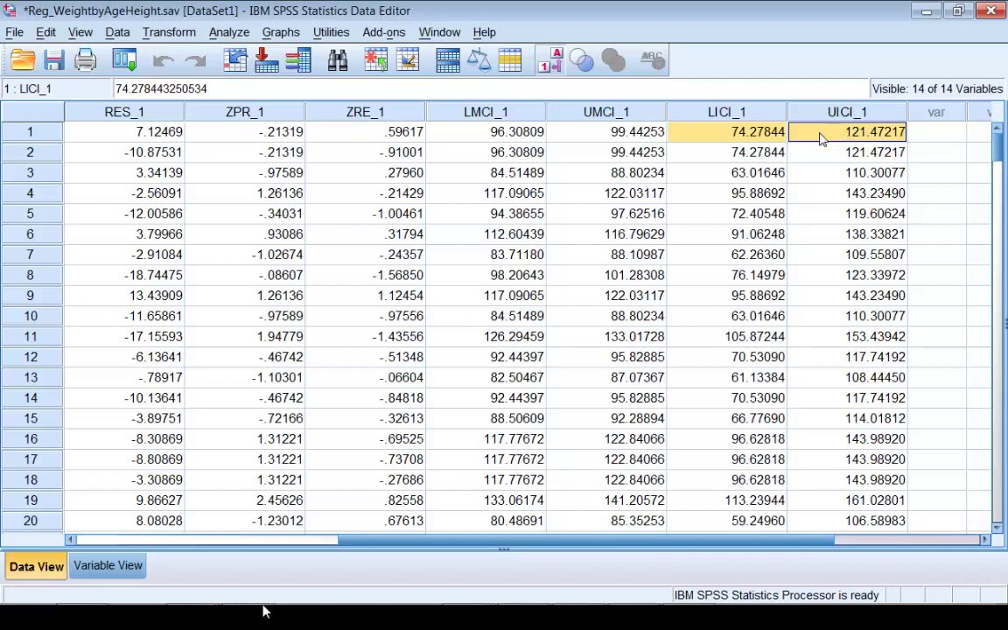
pyautogui.moveTo(518, 144); pyautogui.dragTo(814, 141)
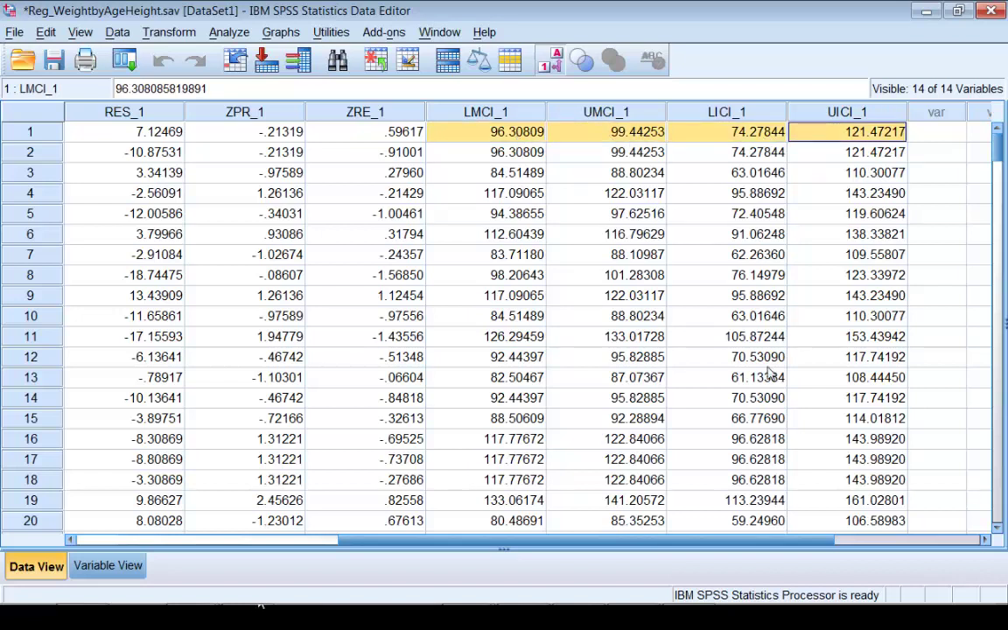
pyautogui.moveTo(997, 147); pyautogui.dragTo(983, 488)
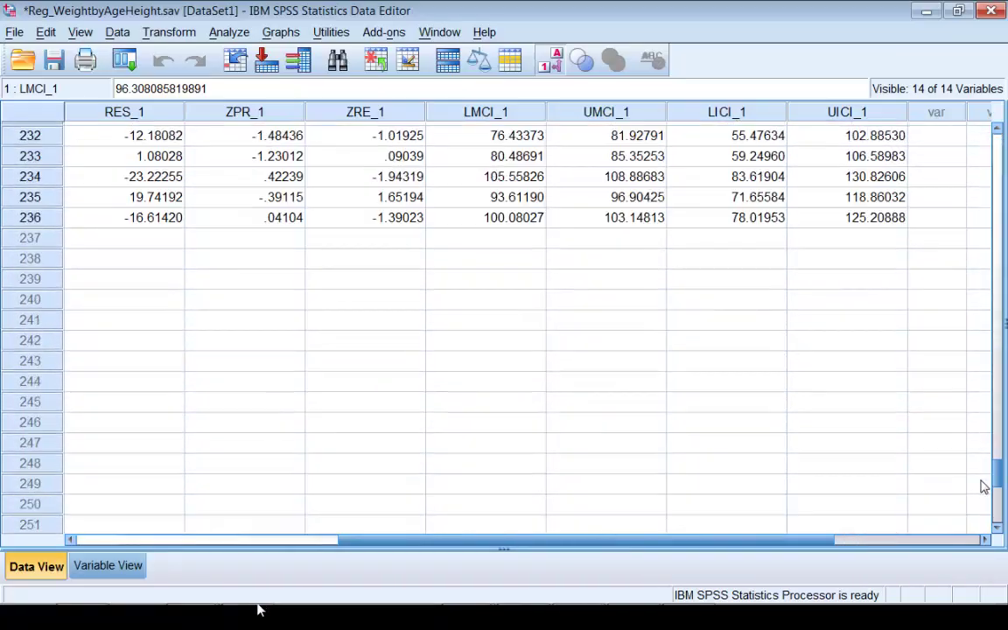
# Enter a height of 70 in row 237 as a new case, leaving other values missing.
pyautogui.moveTo(826, 537); pyautogui.dragTo(429, 566)
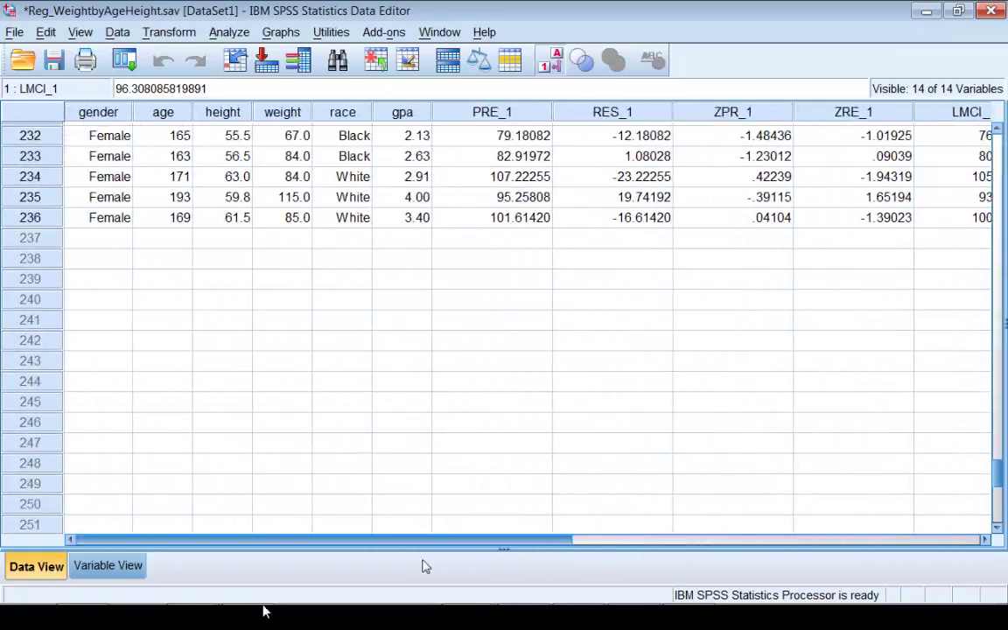
pyautogui.click(235, 244)
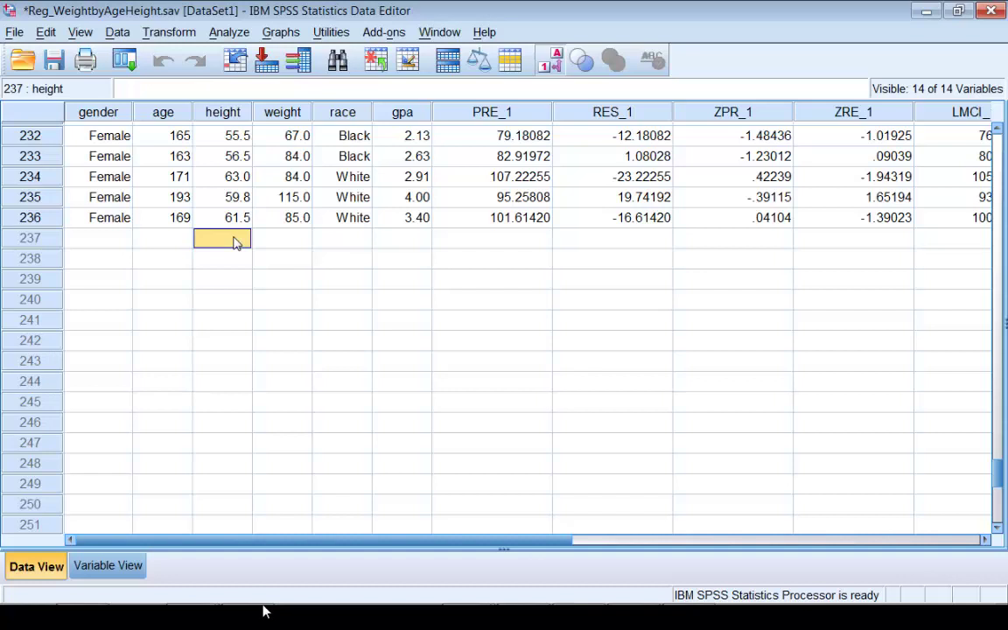
pyautogui.write('70')
pyautogui.press('Return')
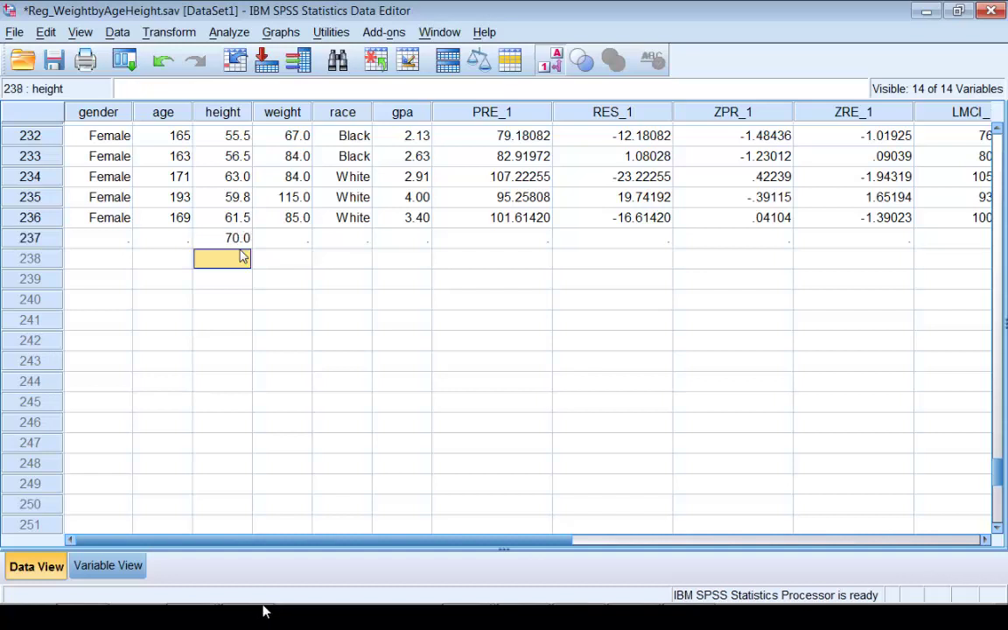
pyautogui.click(242, 245)
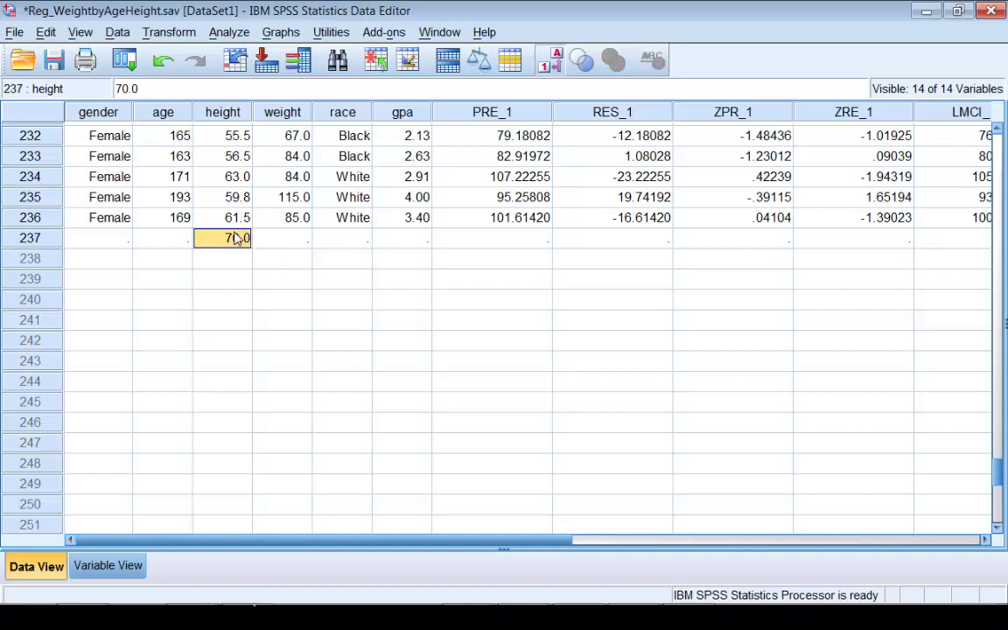
pyautogui.click(229, 32)
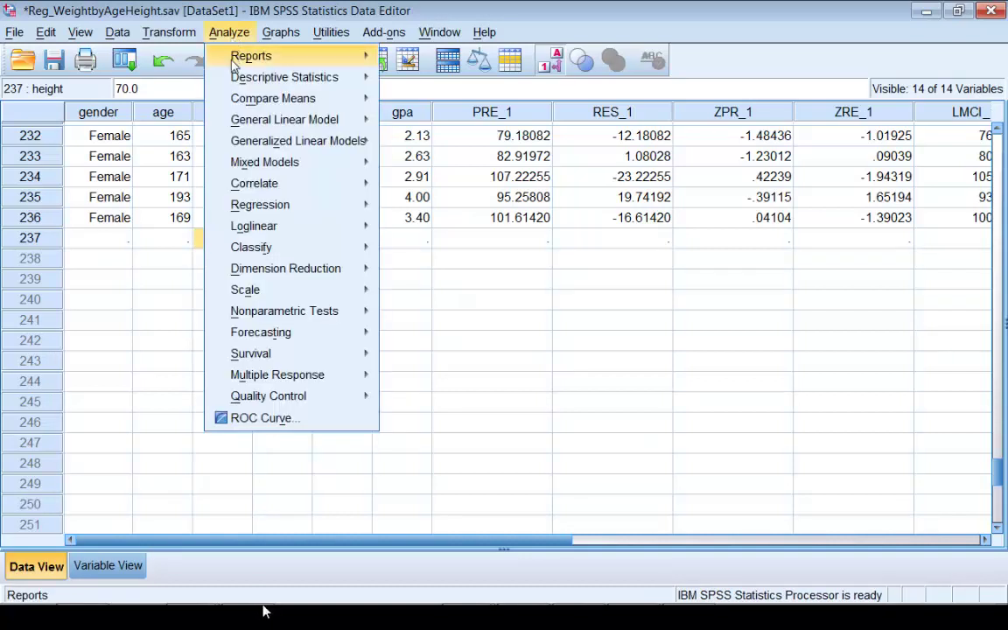
# Rerun the Weight-on-Height linear regression with unchanged settings so the new case is included.
pyautogui.moveTo(240, 205)
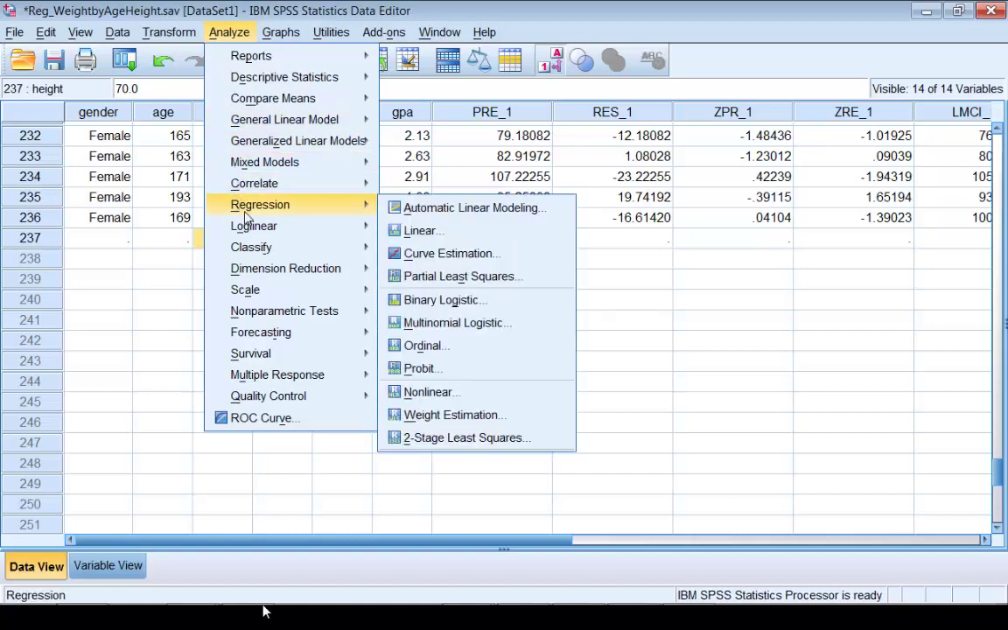
pyautogui.click(408, 231)
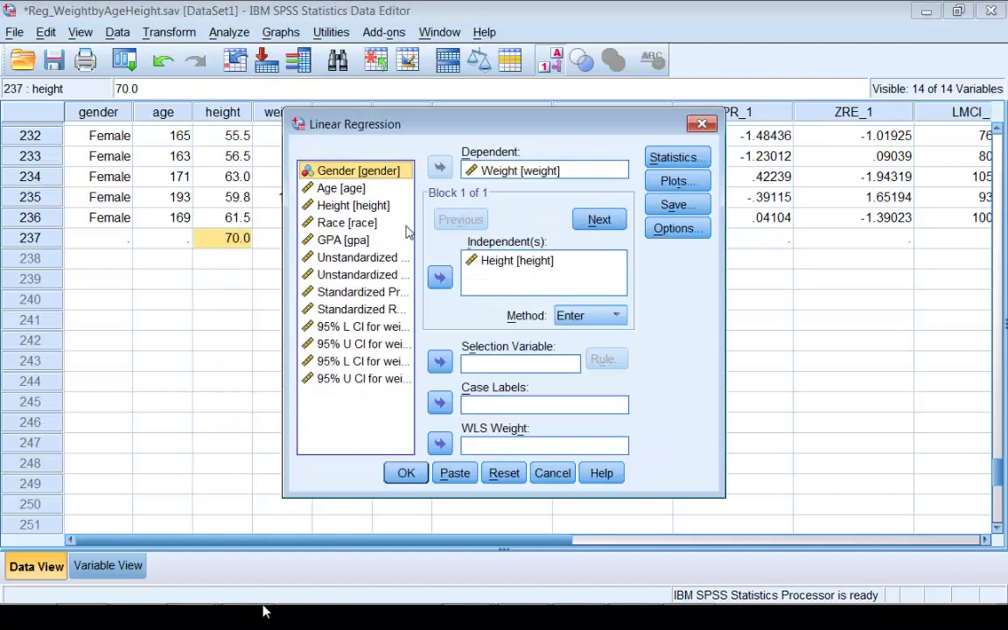
pyautogui.click(406, 473)
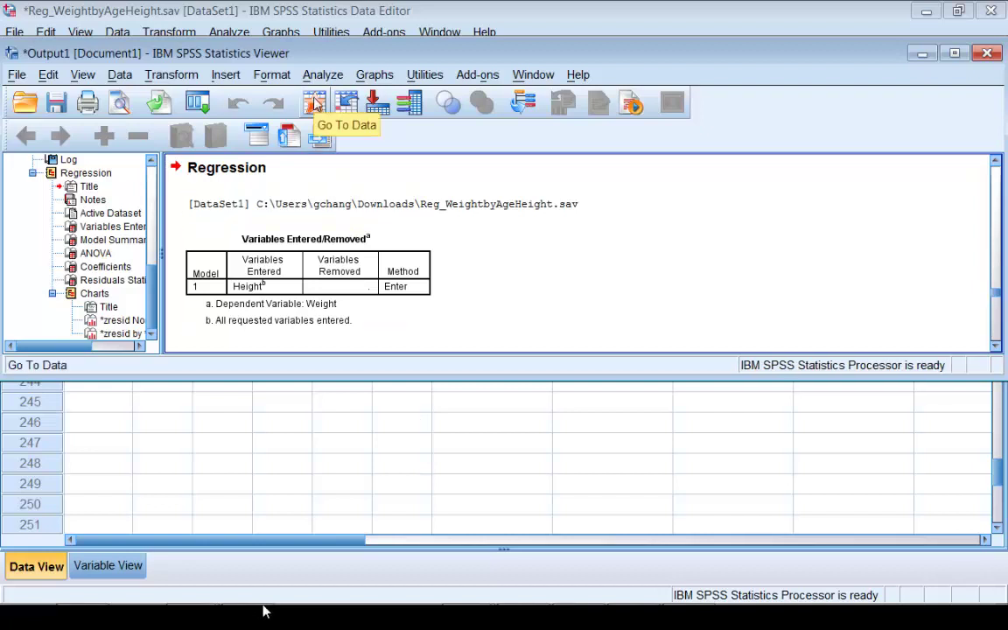
pyautogui.click(314, 104)
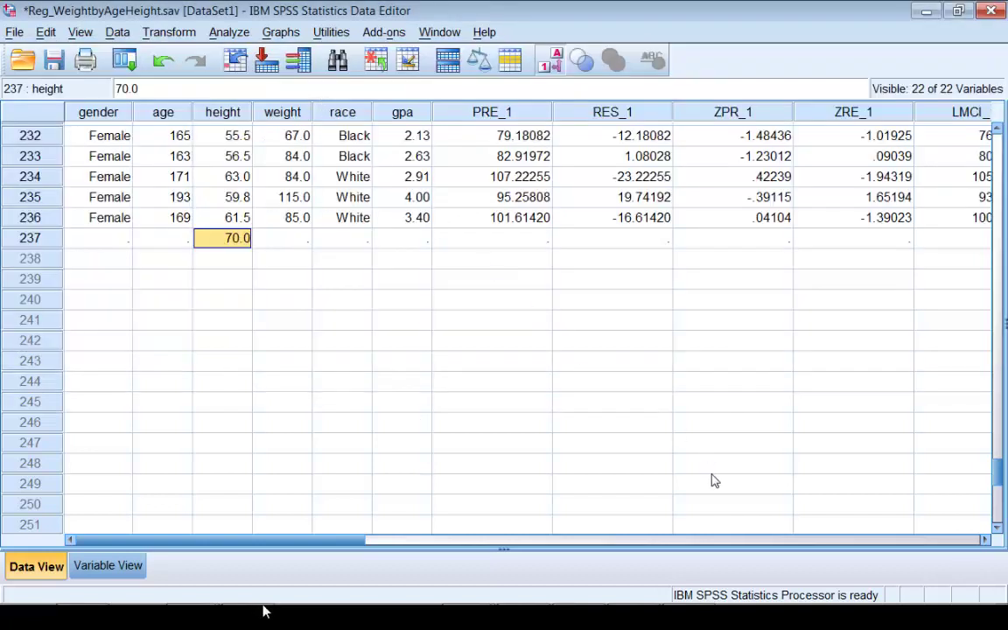
# Check row 237's saved intervals: mean 129.68–137.11, individual 109.56–157.23.
pyautogui.click(763, 538)
pyautogui.click(762, 538)
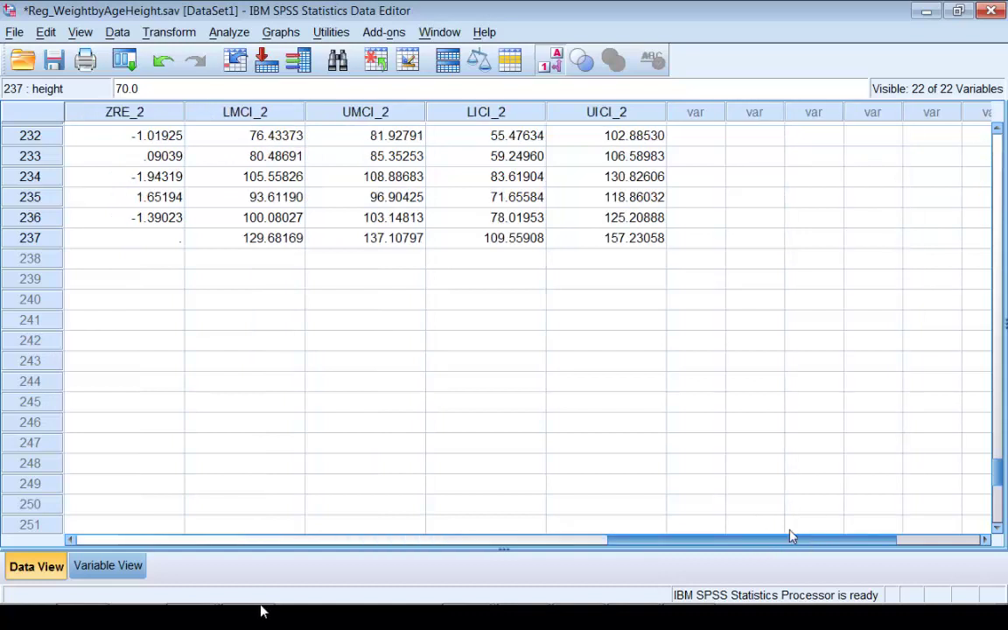
pyautogui.moveTo(293, 247); pyautogui.dragTo(320, 248)
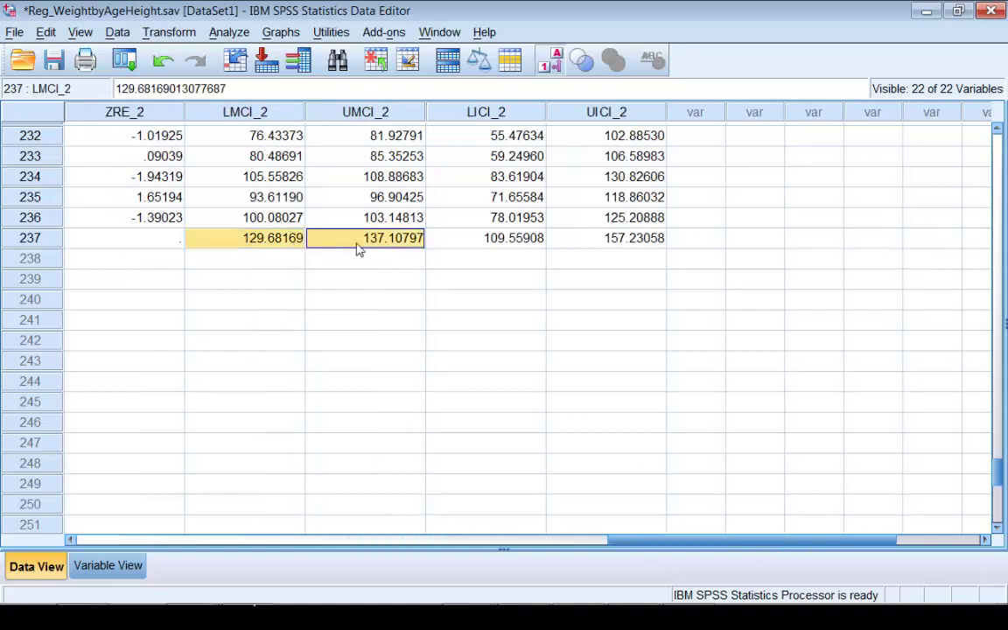
pyautogui.click(472, 246)
pyautogui.moveTo(245, 238); pyautogui.dragTo(613, 238)
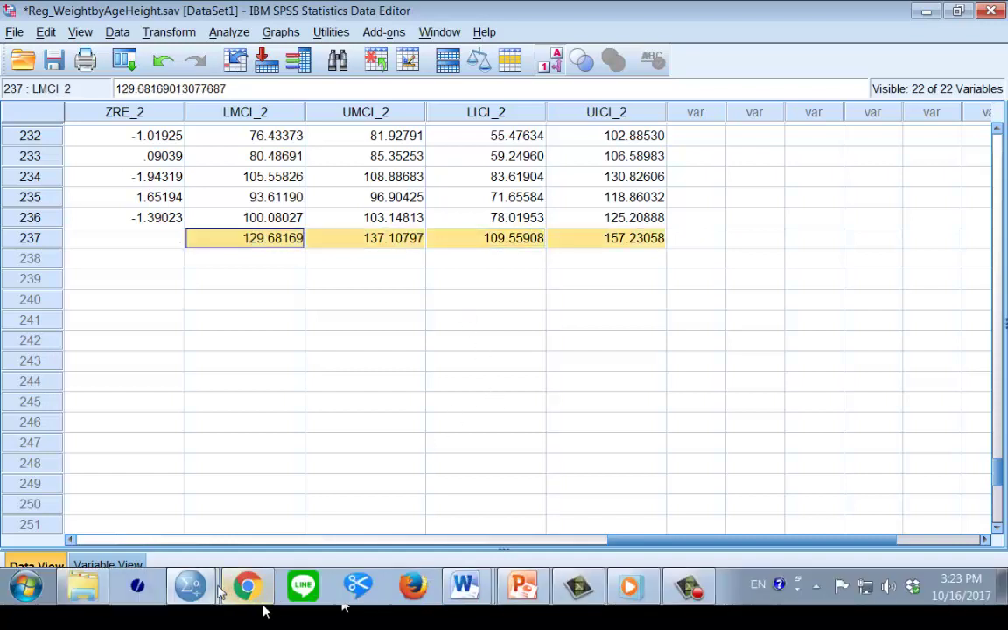
pyautogui.click(218, 593)
pyautogui.click(227, 515)
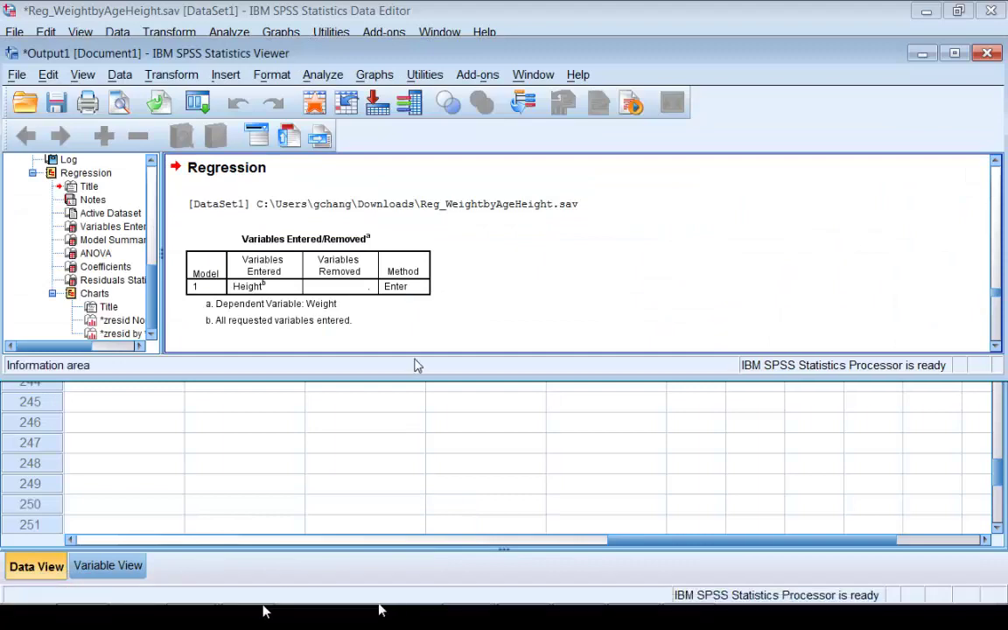
# Make the output window taller and scroll past the normal P-P plot to the residual scatterplot.
pyautogui.scroll(-15, 793, 273)
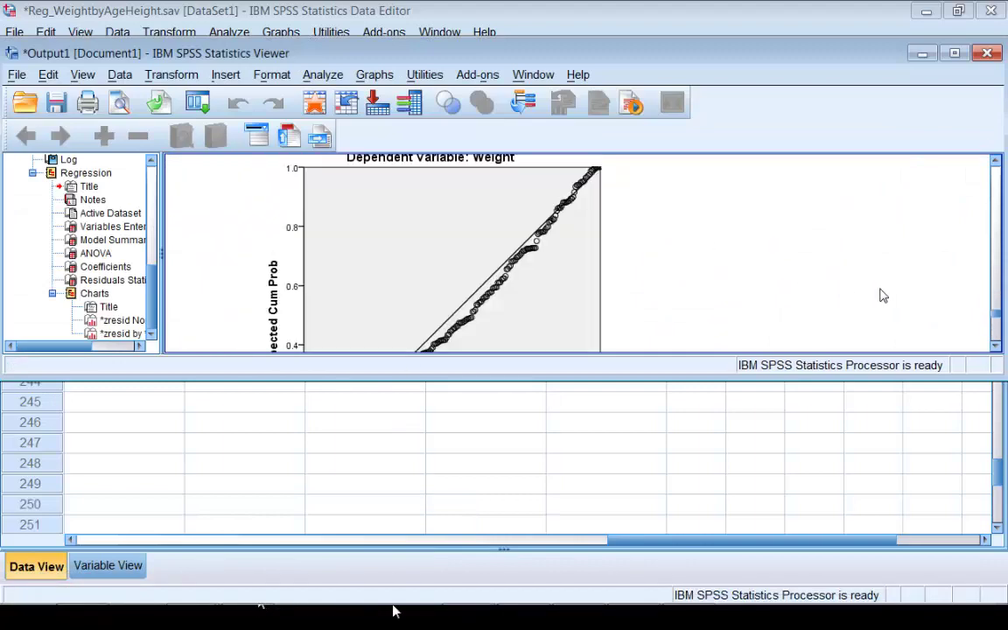
pyautogui.moveTo(706, 390); pyautogui.dragTo(706, 567)
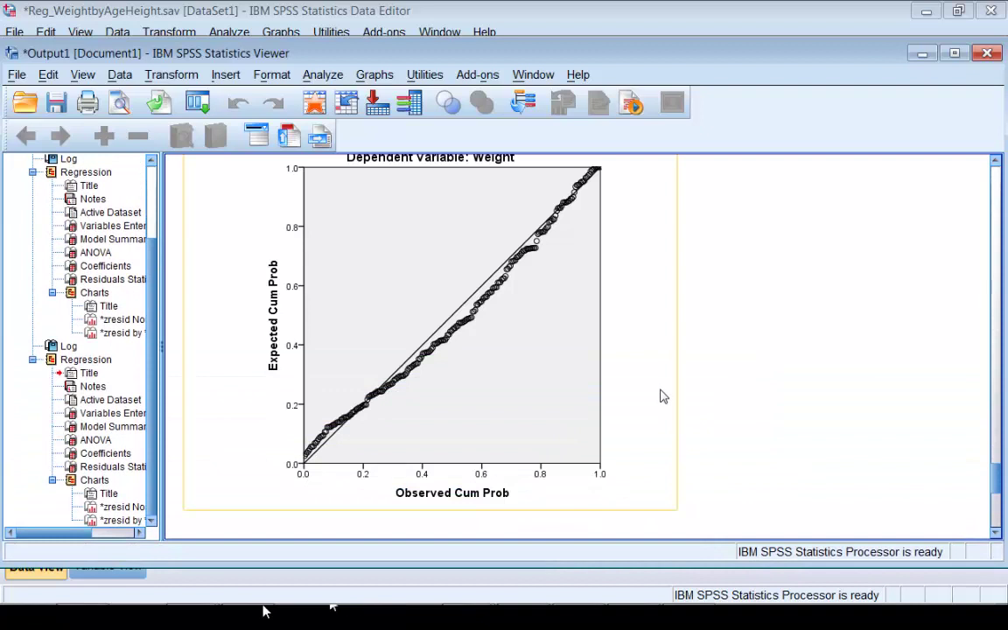
pyautogui.click(996, 162)
pyautogui.click(575, 256)
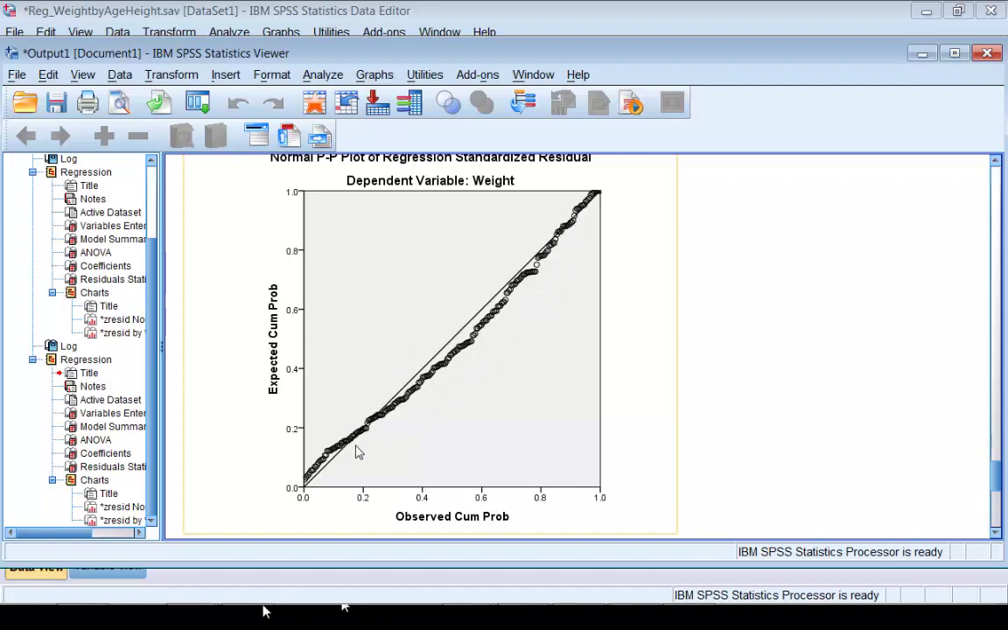
pyautogui.scroll(-3, 482, 426)
pyautogui.scroll(-10, 483, 426)
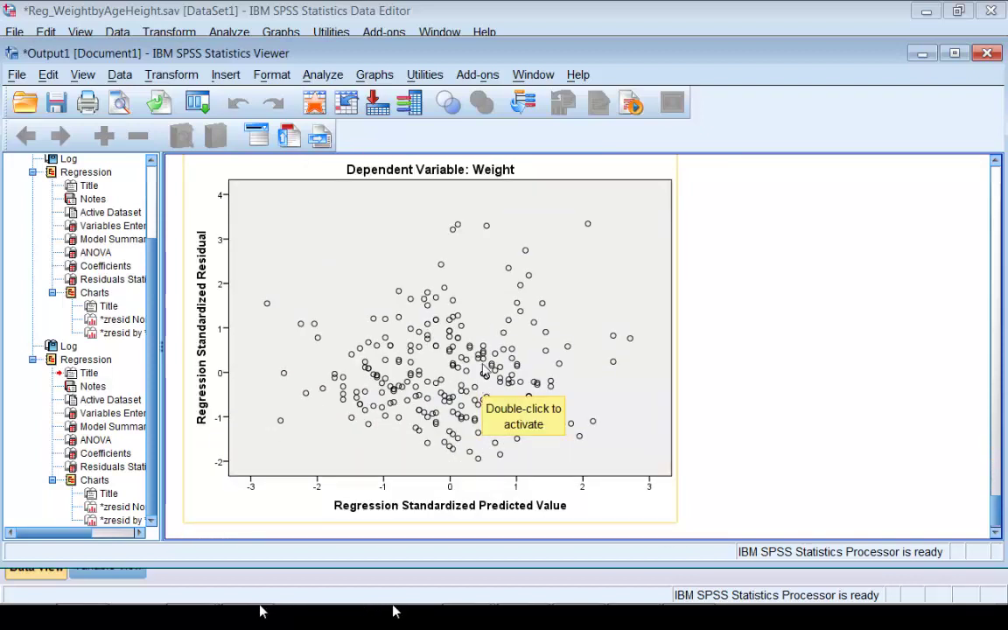
# Add a total linear fit line, R² Linear = 1.110E-16, to the standardized residual scatterplot.
pyautogui.doubleClick(483, 369)
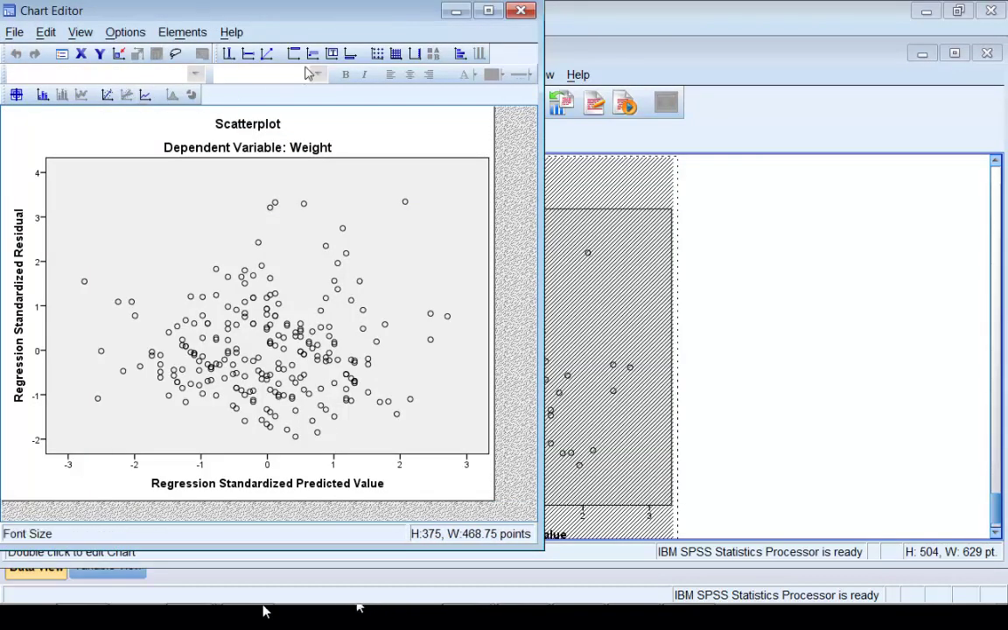
pyautogui.click(115, 98)
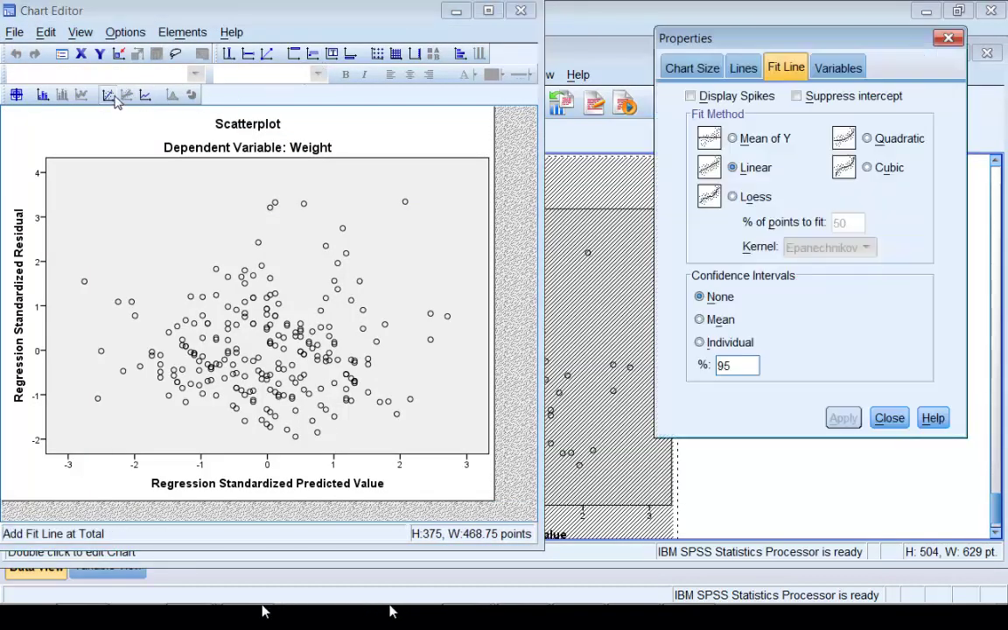
pyautogui.click(890, 417)
pyautogui.moveTo(544, 382); pyautogui.dragTo(693, 382)
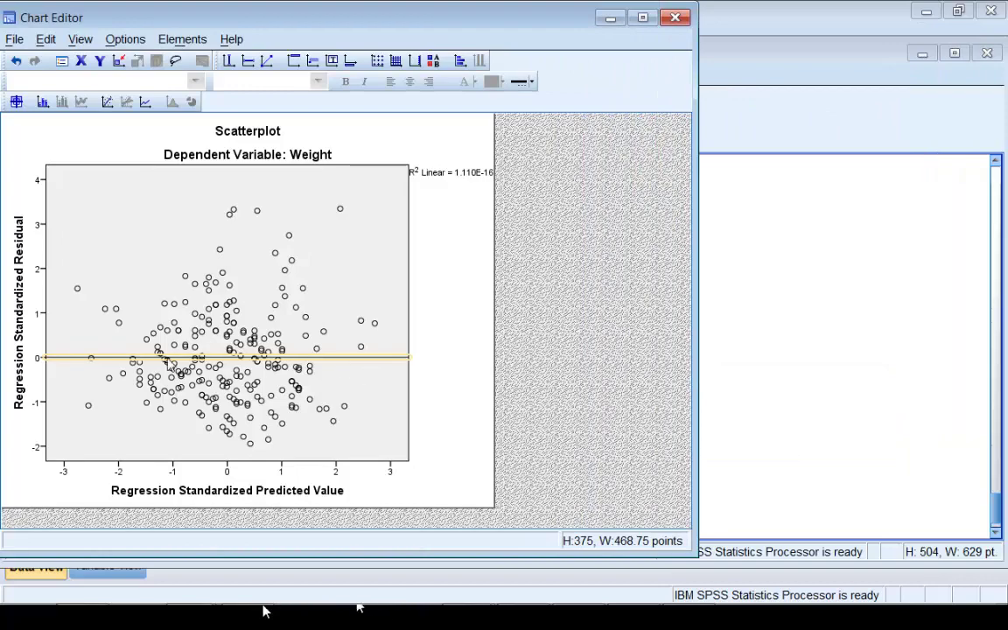
pyautogui.moveTo(403, 21)
pyautogui.mouseDown()
pyautogui.moveTo(439, 13)
pyautogui.moveTo(473, 24)
pyautogui.moveTo(413, 32)
pyautogui.mouseUp()
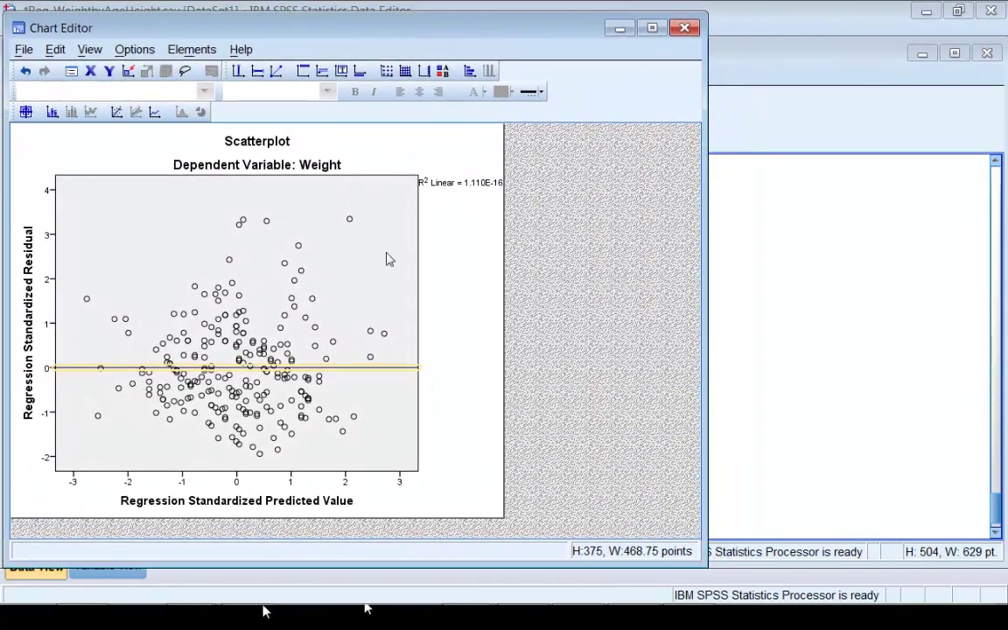